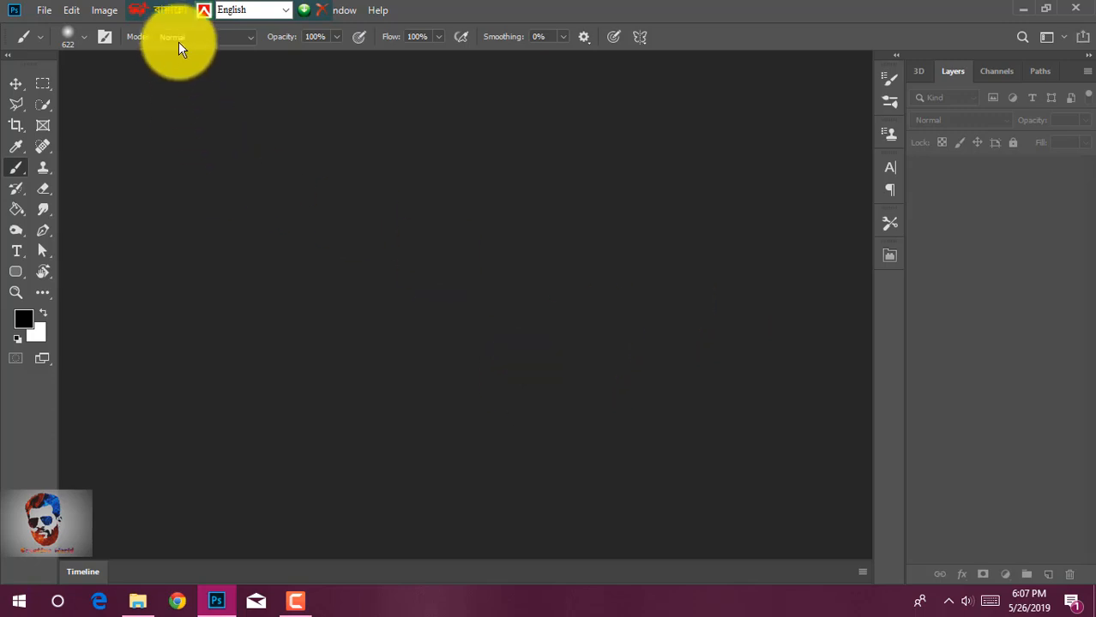
- Create a new 1920 x 1080 pixel document at 72 pixels/inch in RGB Color with white background contents
{"action": "left_click_drag", "start_coordinate": [163, 12], "coordinate": [831, 9]}
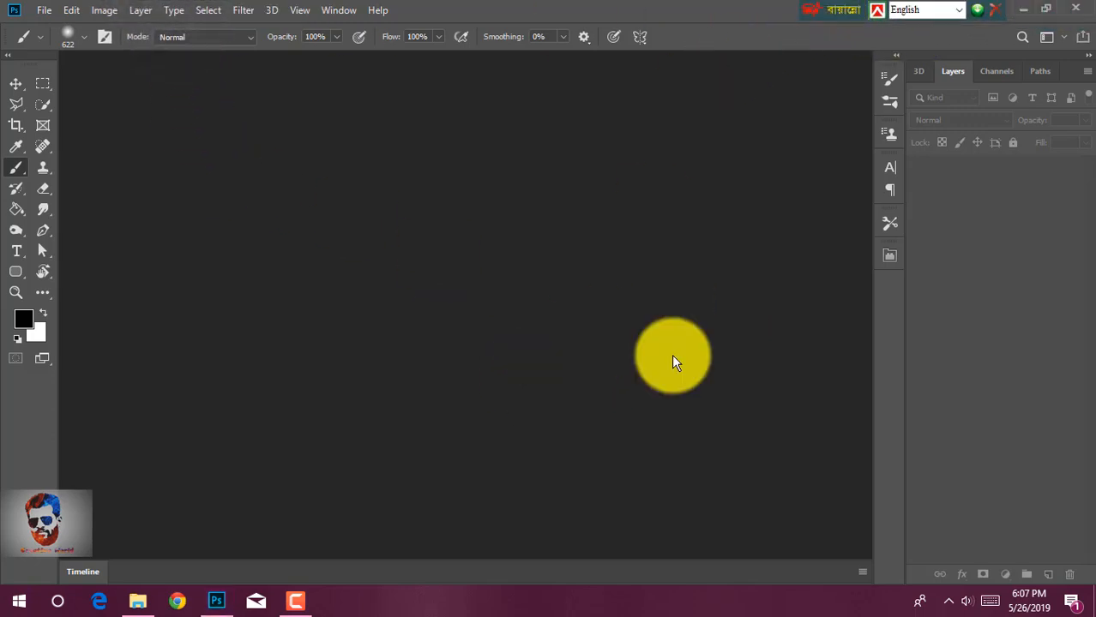
{"action": "left_click", "coordinate": [45, 10]}
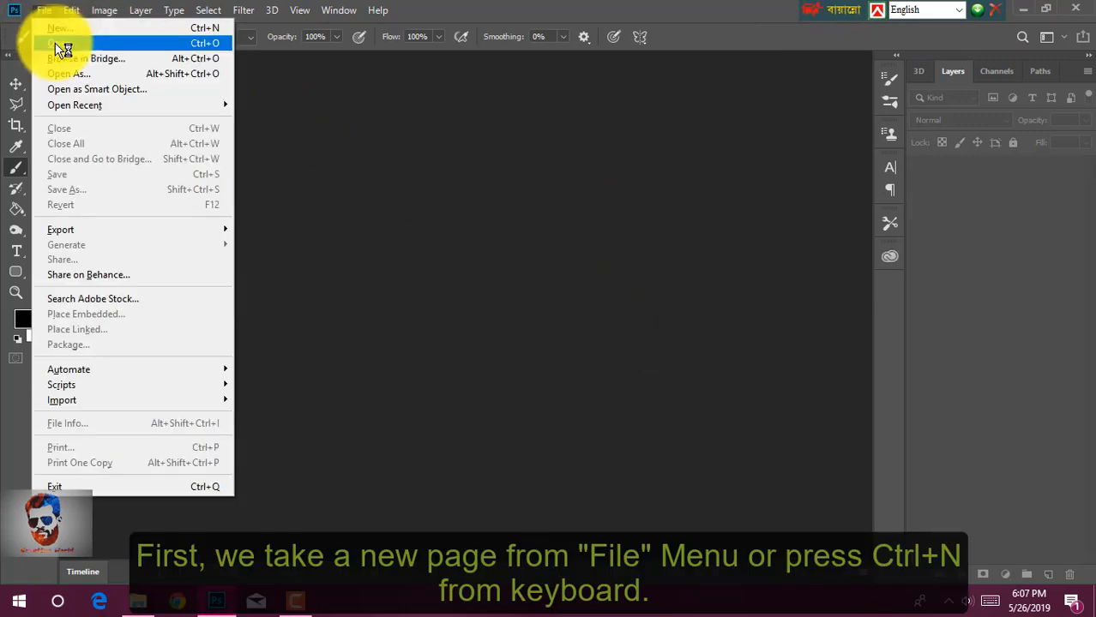
{"action": "left_click", "coordinate": [66, 38]}
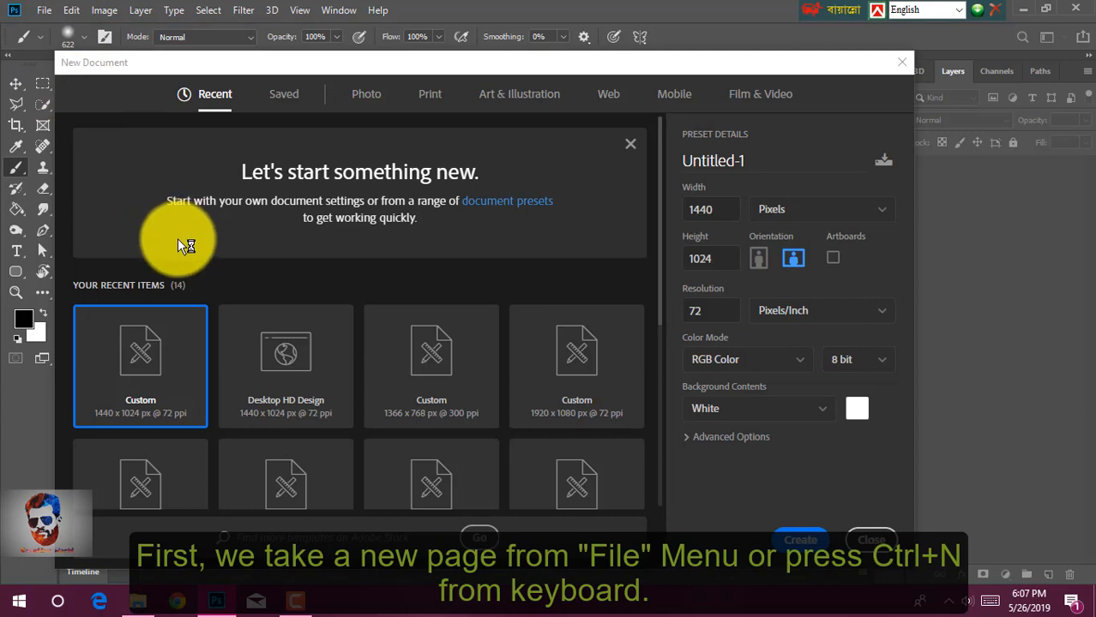
{"action": "left_click", "coordinate": [581, 363]}
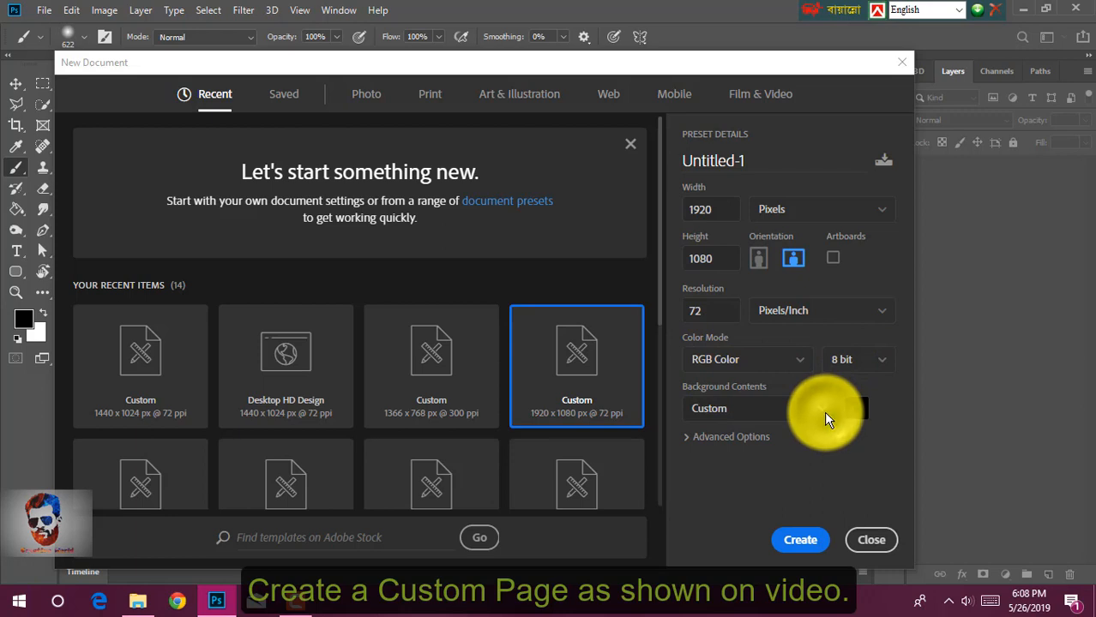
{"action": "left_click", "coordinate": [825, 413]}
{"action": "left_click", "coordinate": [821, 405]}
{"action": "left_click", "coordinate": [823, 405]}
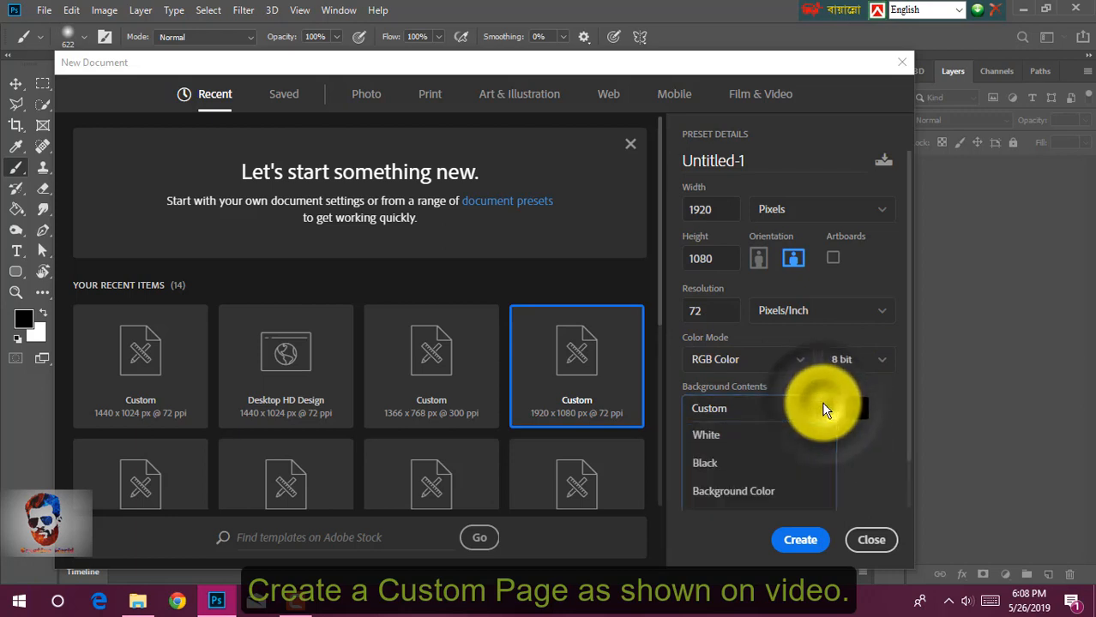
{"action": "left_click", "coordinate": [746, 434]}
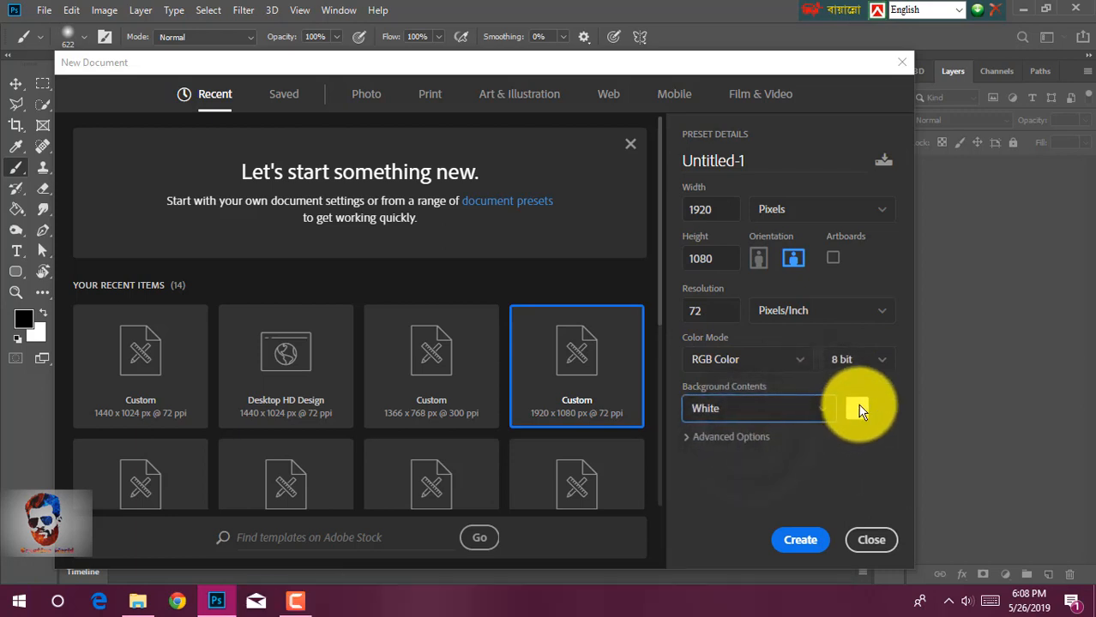
{"action": "left_click", "coordinate": [806, 540]}
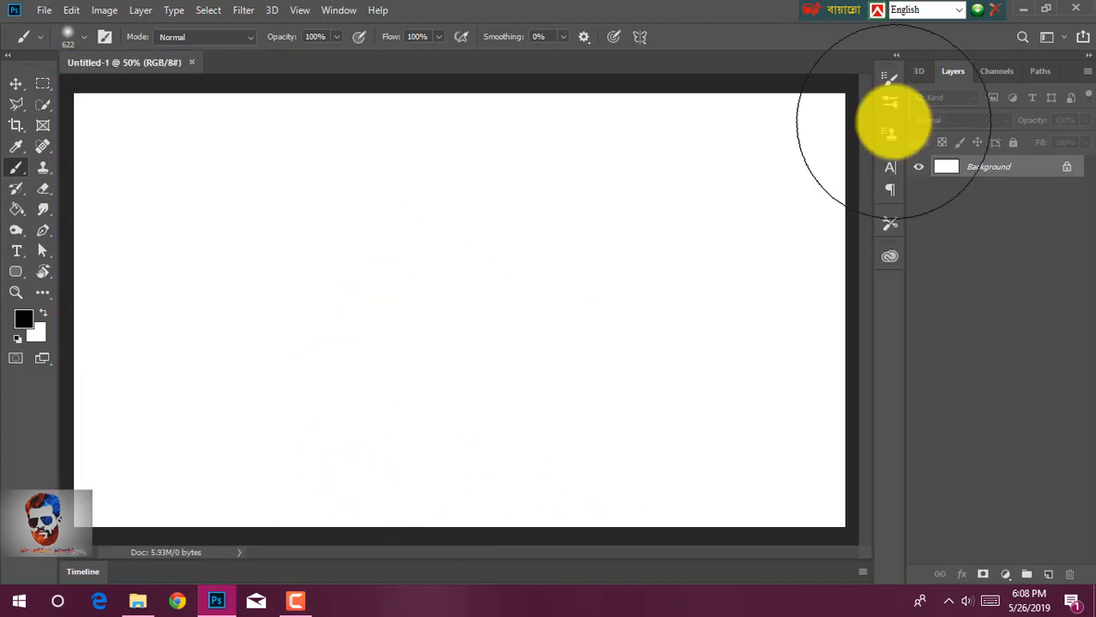
- Unlock the Background layer and duplicate it
{"action": "left_click", "coordinate": [17, 85]}
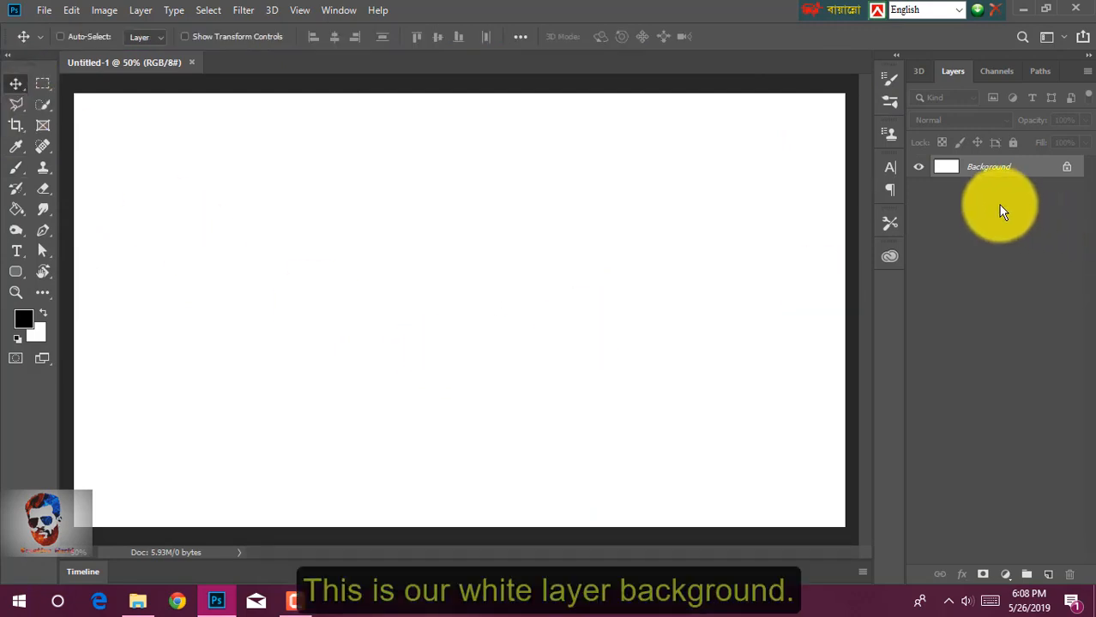
{"action": "left_click", "coordinate": [1069, 168]}
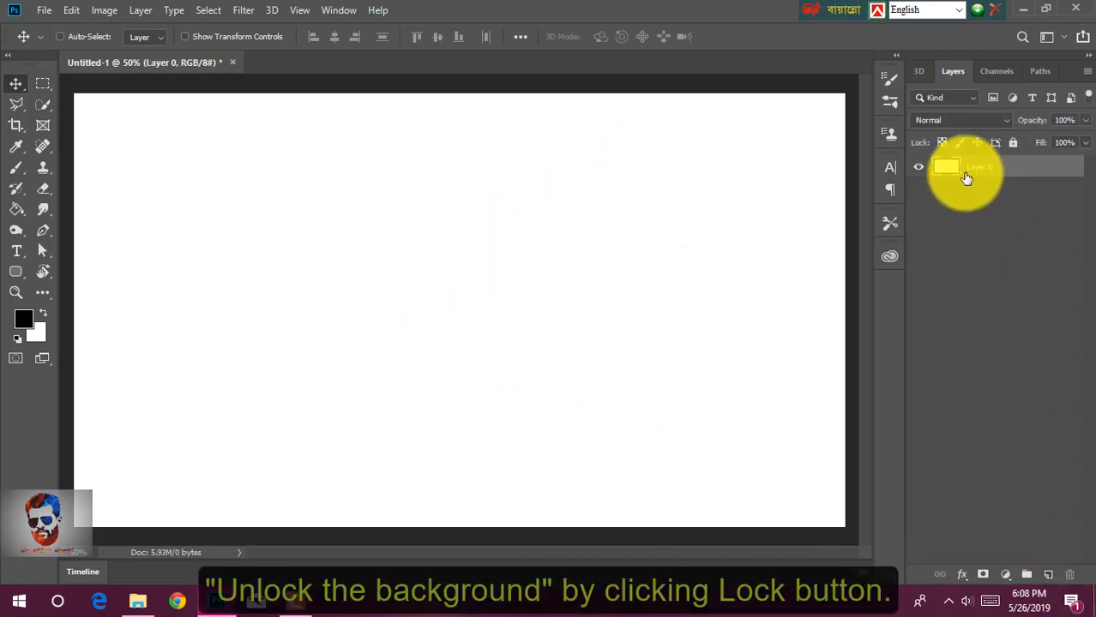
{"action": "key", "text": "ctrl+j"}
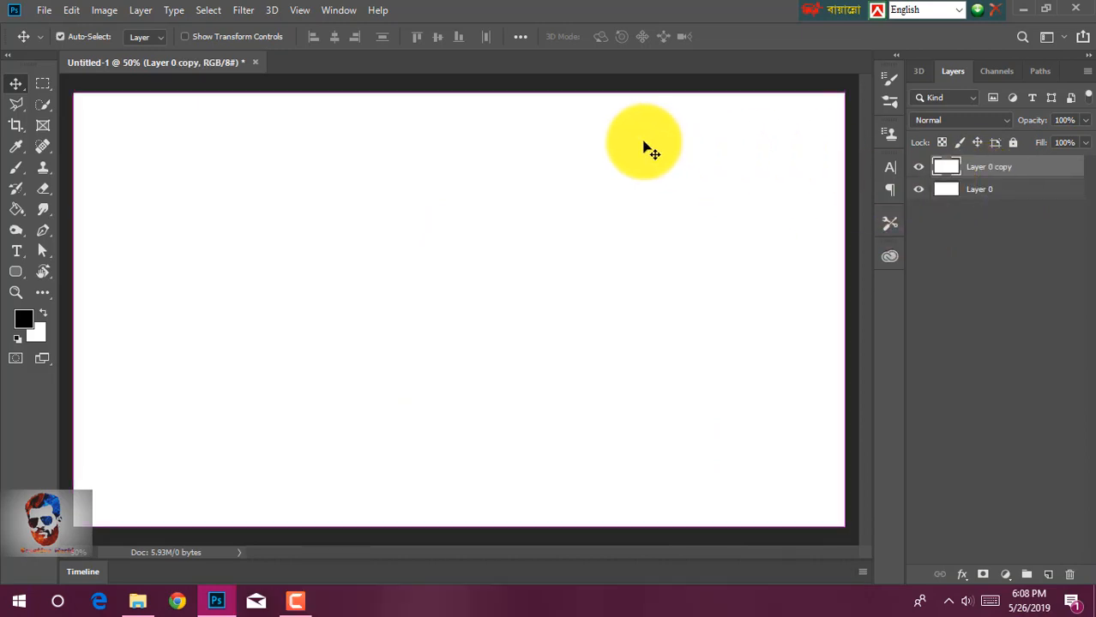
- Distort Layer 0 copy into a diagonal-edged shape by pulling its upper-right corner close to the upper-left one and its lower-right corner slightly inward
{"action": "key", "text": "ctrl+t"}
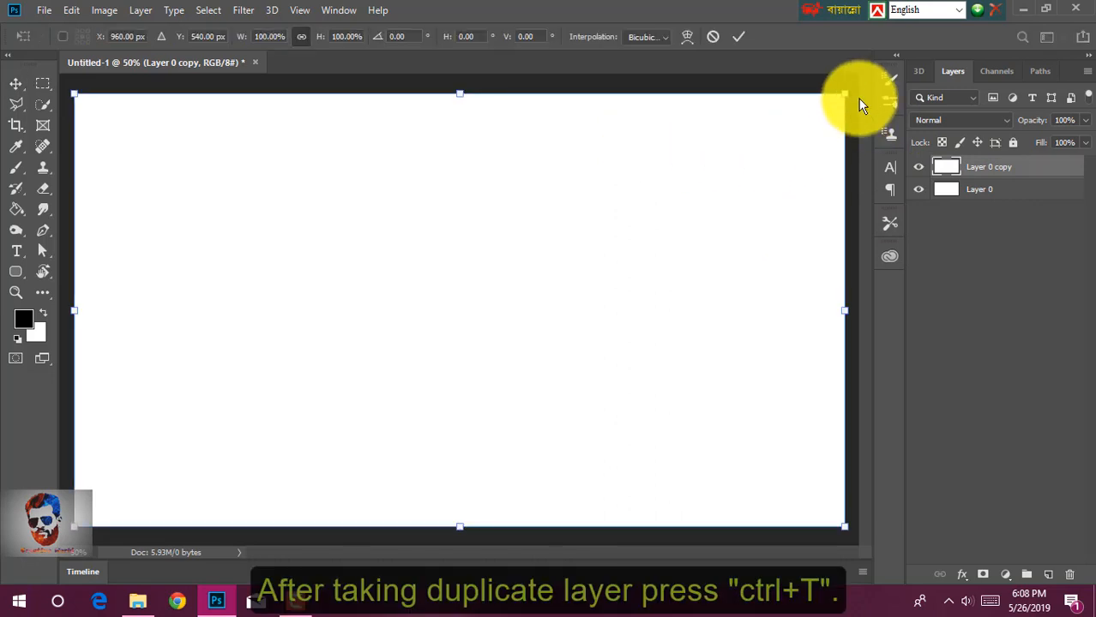
{"action": "right_click", "coordinate": [799, 120]}
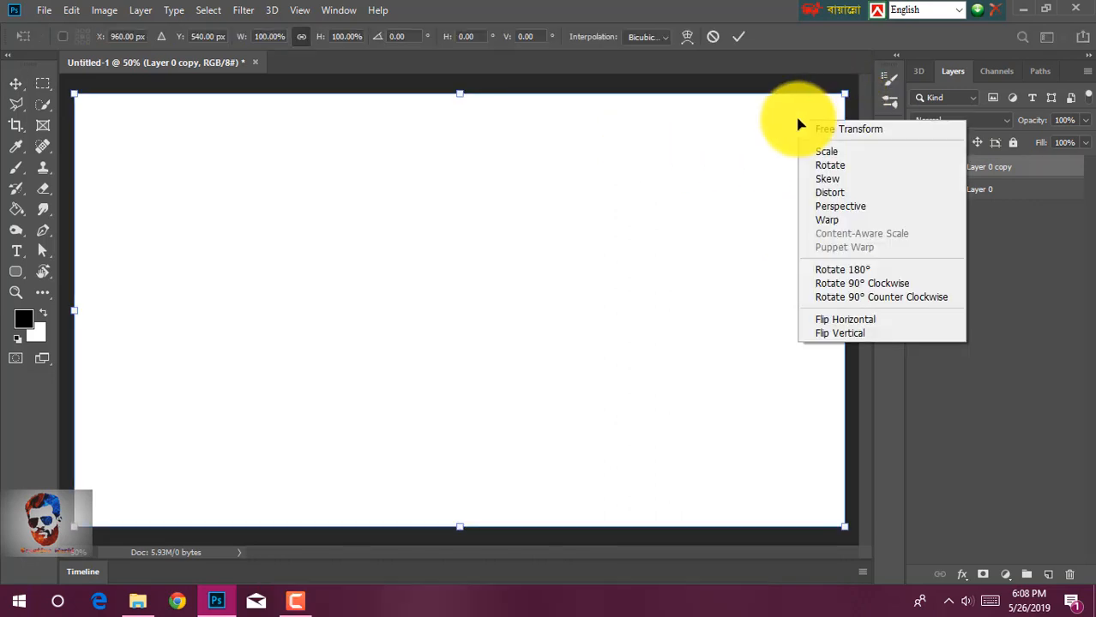
{"action": "left_click", "coordinate": [830, 199]}
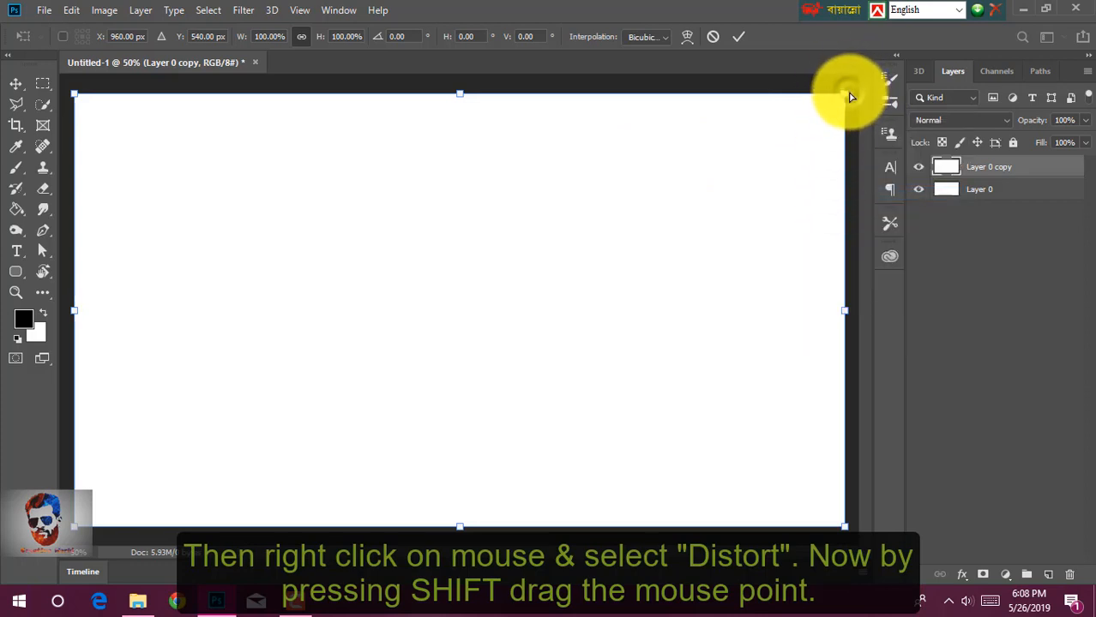
{"action": "left_click_drag", "start_coordinate": [848, 96], "coordinate": [132, 92]}
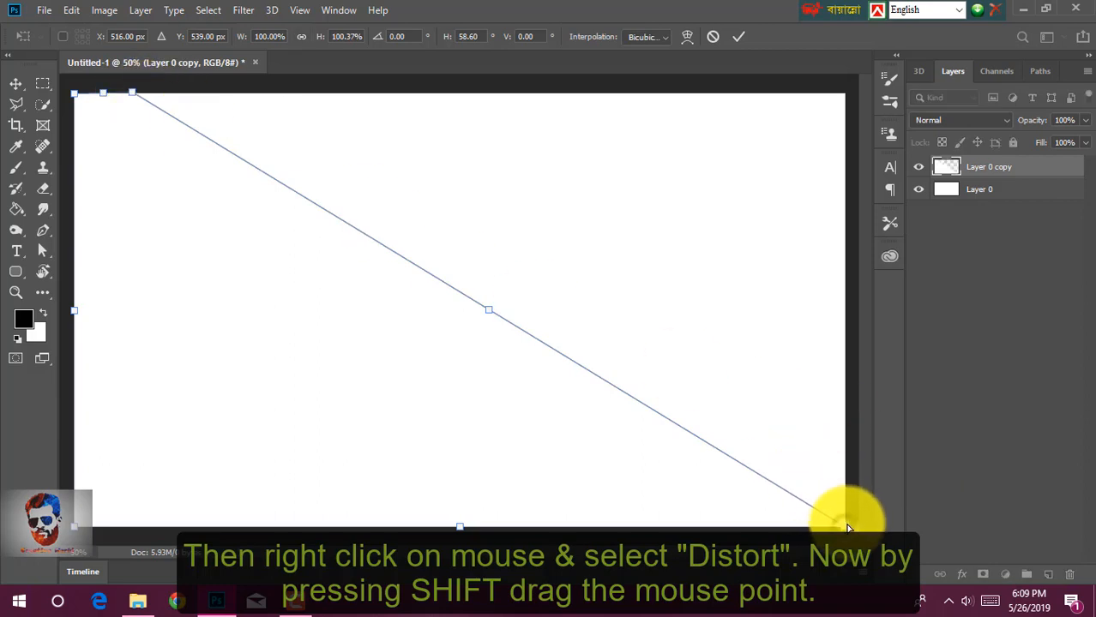
{"action": "left_click_drag", "start_coordinate": [845, 532], "coordinate": [765, 531]}
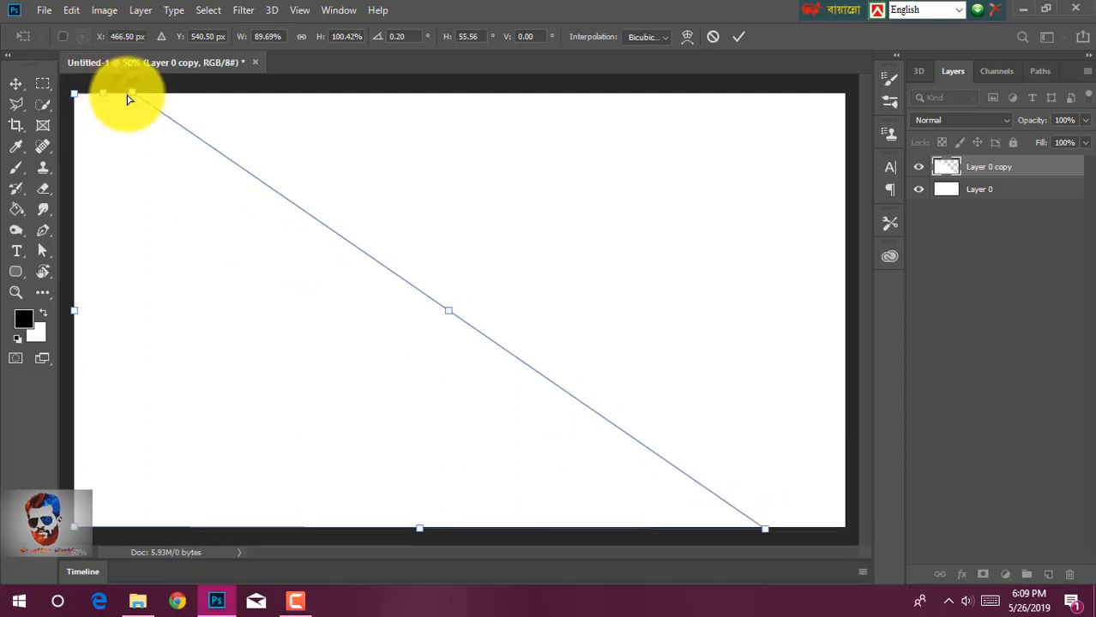
{"action": "left_click_drag", "start_coordinate": [135, 95], "coordinate": [149, 91]}
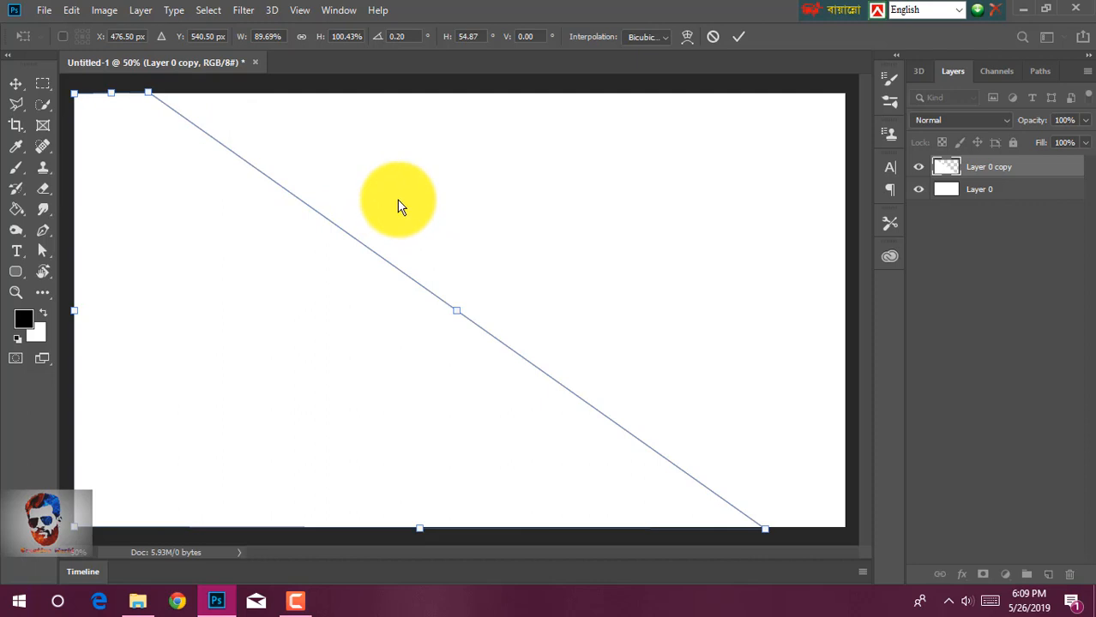
{"action": "key", "text": "Return"}
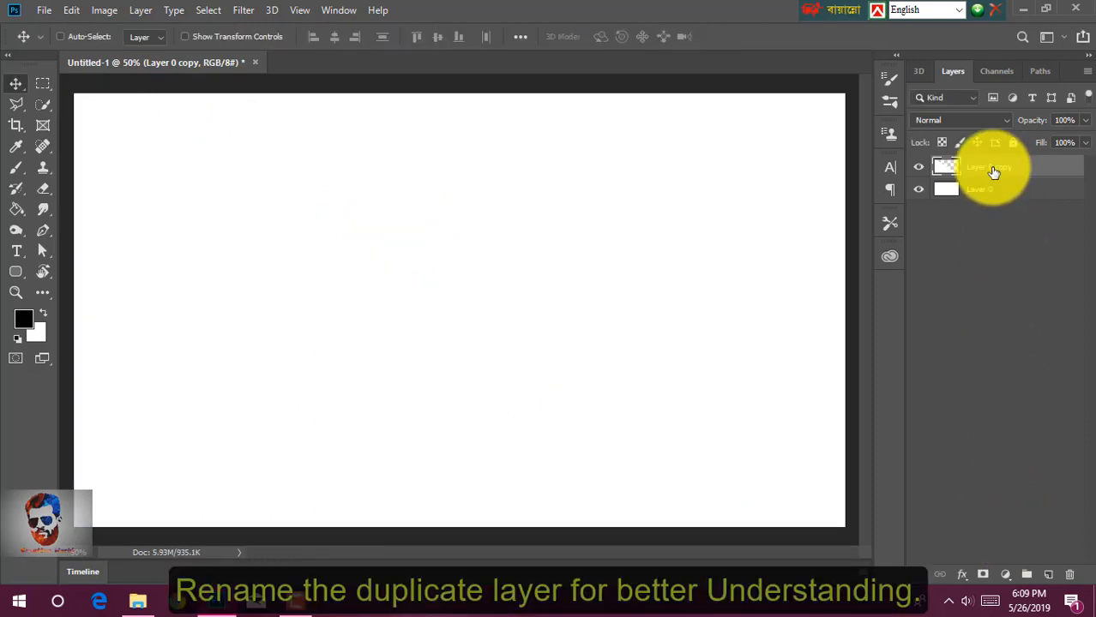
- Rename Layer 0 copy as "Duplicate layer"
{"action": "double_click", "coordinate": [992, 169]}
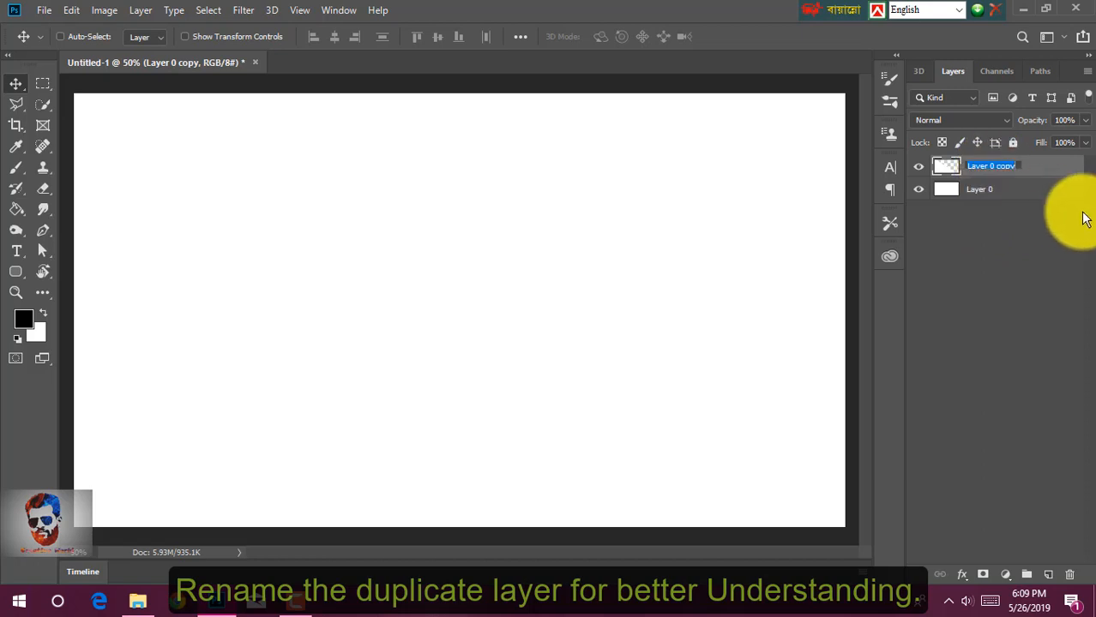
{"action": "type", "text": "Duplicate layer"}
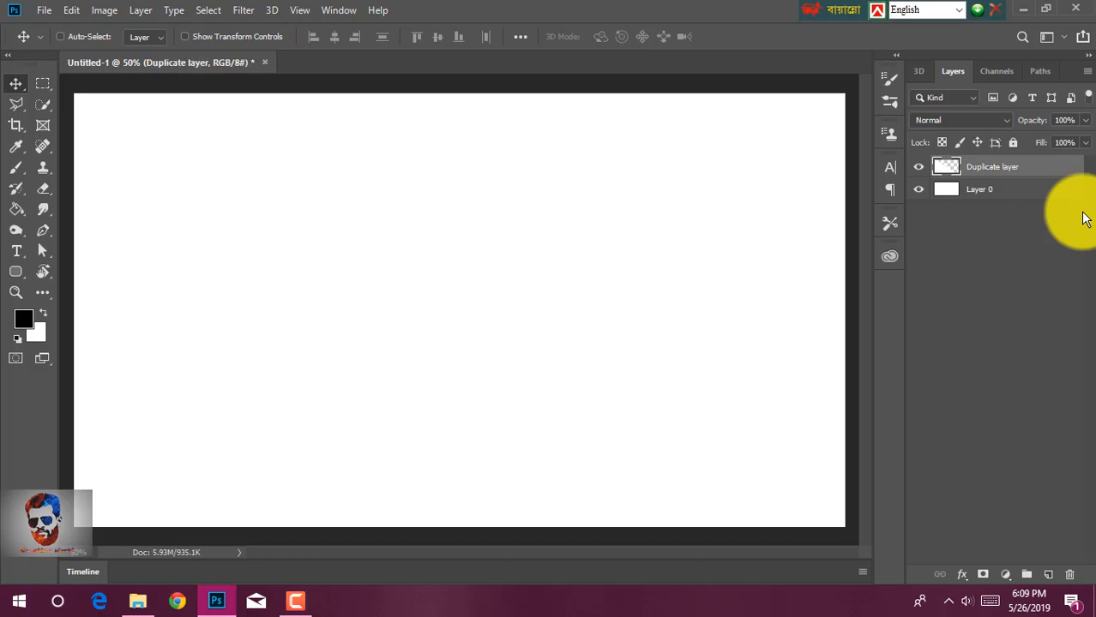
- Add a Drop Shadow to Duplicate layer using Multiply, 51% opacity, a 180° angle, 12 px distance, 0% spread and 163 px size
{"action": "left_click", "coordinate": [961, 575]}
{"action": "left_click", "coordinate": [1007, 420]}
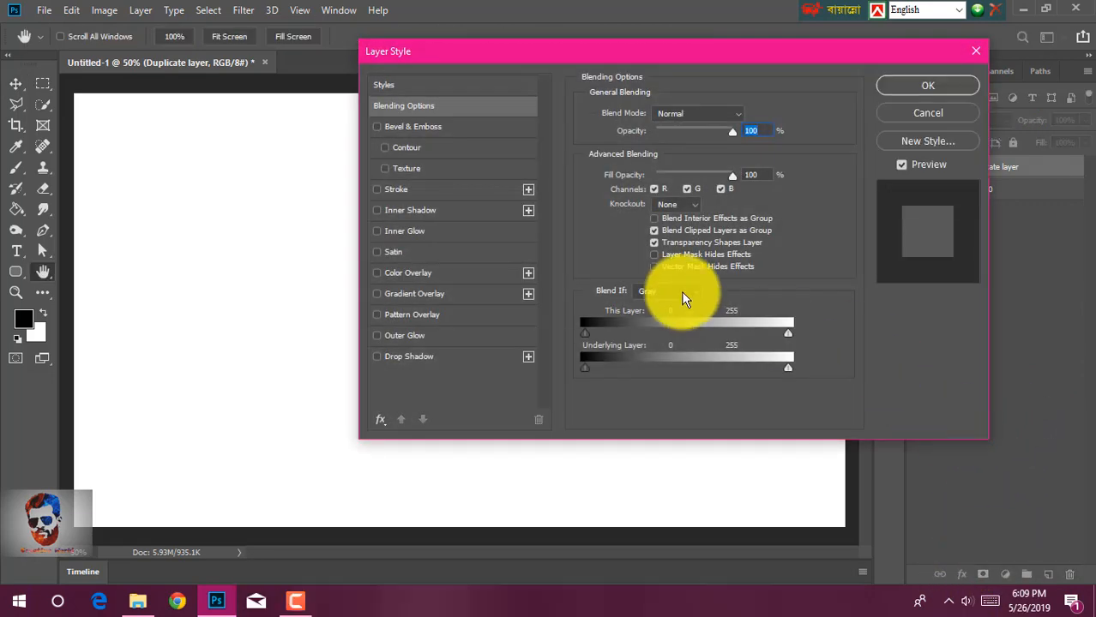
{"action": "left_click_drag", "start_coordinate": [553, 43], "coordinate": [844, 238]}
{"action": "left_click_drag", "start_coordinate": [755, 287], "coordinate": [727, 44]}
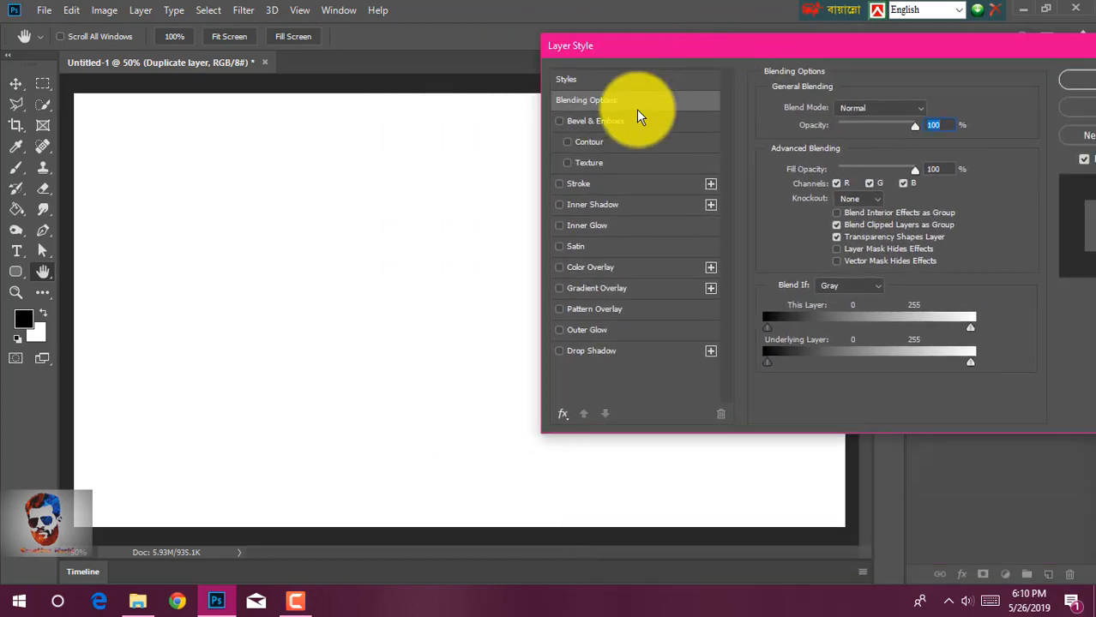
{"action": "left_click", "coordinate": [597, 354]}
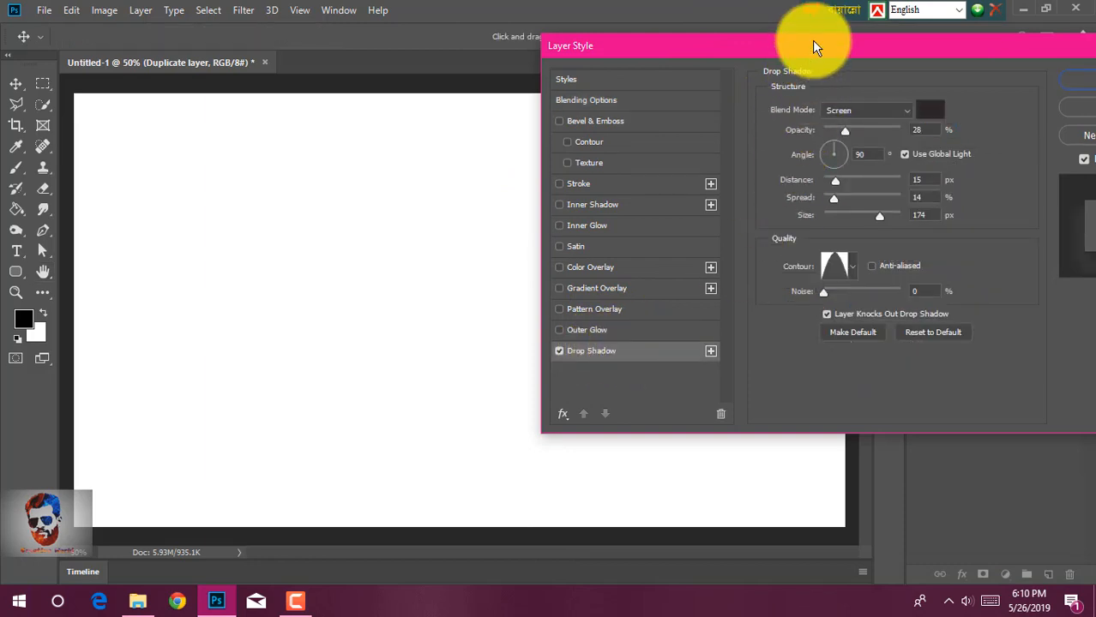
{"action": "left_click_drag", "start_coordinate": [810, 41], "coordinate": [692, 44]}
{"action": "left_click", "coordinate": [746, 107]}
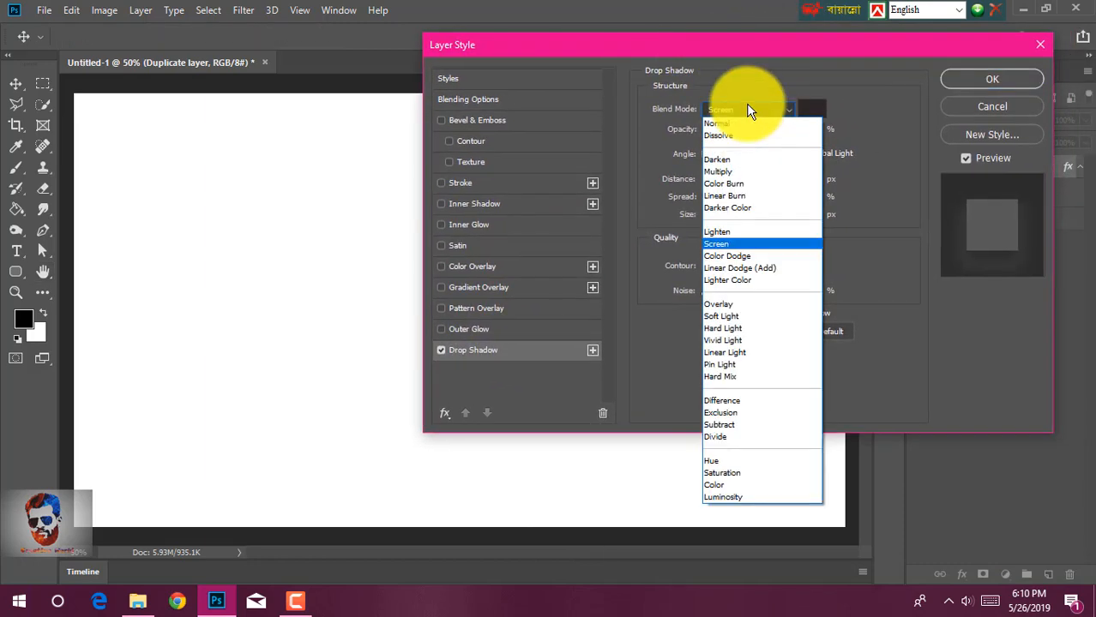
{"action": "left_click", "coordinate": [751, 168]}
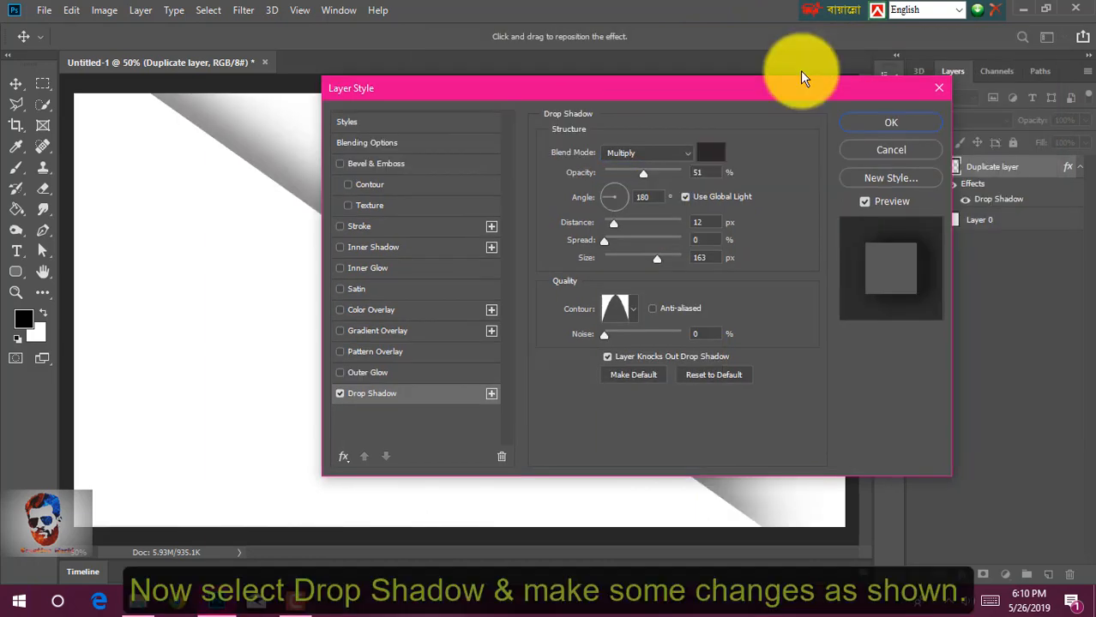
- Apply the drop shadow with a straight diagonal contour, 82% opacity, 16 px distance and 169 px size
{"action": "left_click", "coordinate": [639, 308]}
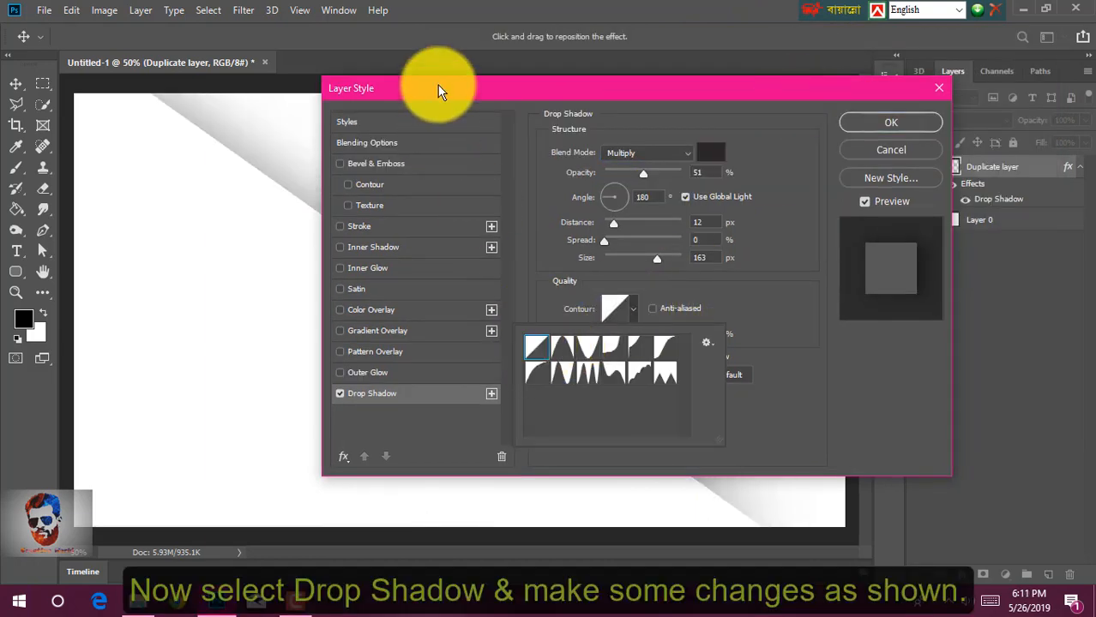
{"action": "left_click_drag", "start_coordinate": [437, 85], "coordinate": [748, 129]}
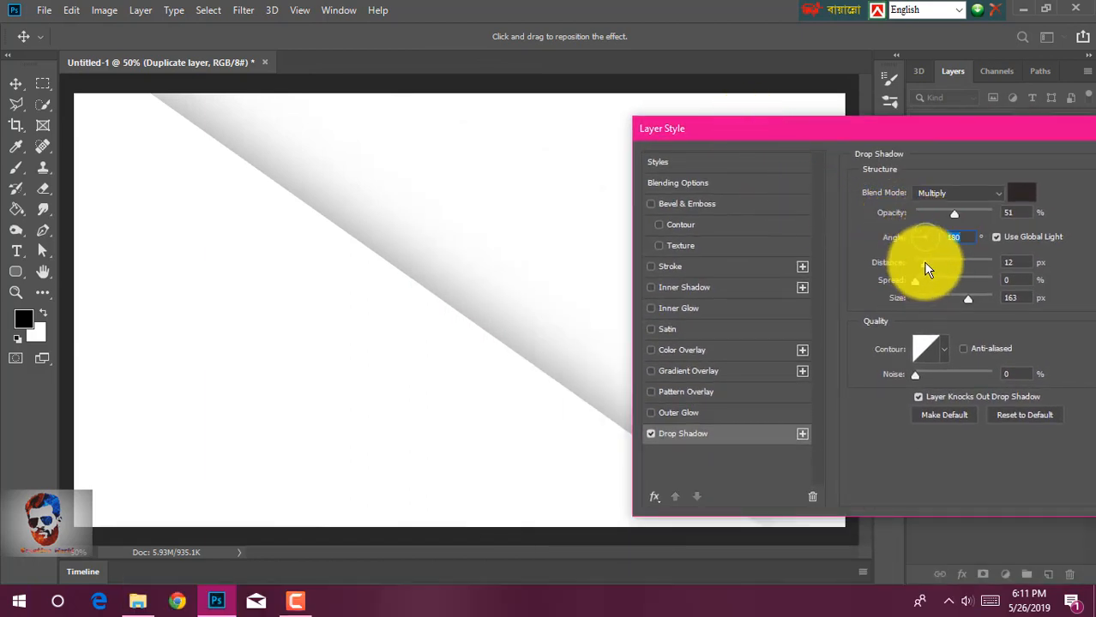
{"action": "mouse_move", "coordinate": [923, 261]}
{"action": "left_mouse_down"}
{"action": "mouse_move", "coordinate": [986, 256]}
{"action": "mouse_move", "coordinate": [923, 261]}
{"action": "left_mouse_up"}
{"action": "mouse_move", "coordinate": [970, 299]}
{"action": "left_mouse_down"}
{"action": "mouse_move", "coordinate": [990, 296]}
{"action": "mouse_move", "coordinate": [969, 299]}
{"action": "left_mouse_up"}
{"action": "left_click_drag", "start_coordinate": [954, 214], "coordinate": [979, 230]}
{"action": "mouse_move", "coordinate": [965, 294]}
{"action": "left_mouse_down"}
{"action": "mouse_move", "coordinate": [954, 298]}
{"action": "mouse_move", "coordinate": [968, 298]}
{"action": "left_mouse_up"}
{"action": "left_click_drag", "start_coordinate": [920, 262], "coordinate": [929, 264]}
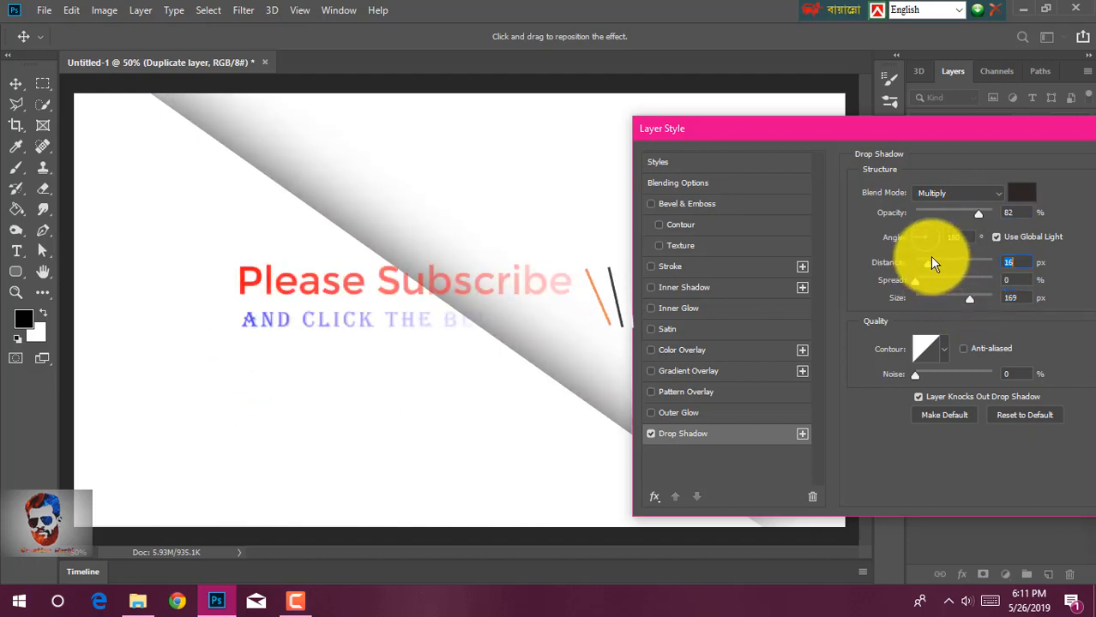
{"action": "left_click_drag", "start_coordinate": [904, 135], "coordinate": [804, 213]}
{"action": "left_click", "coordinate": [866, 165]}
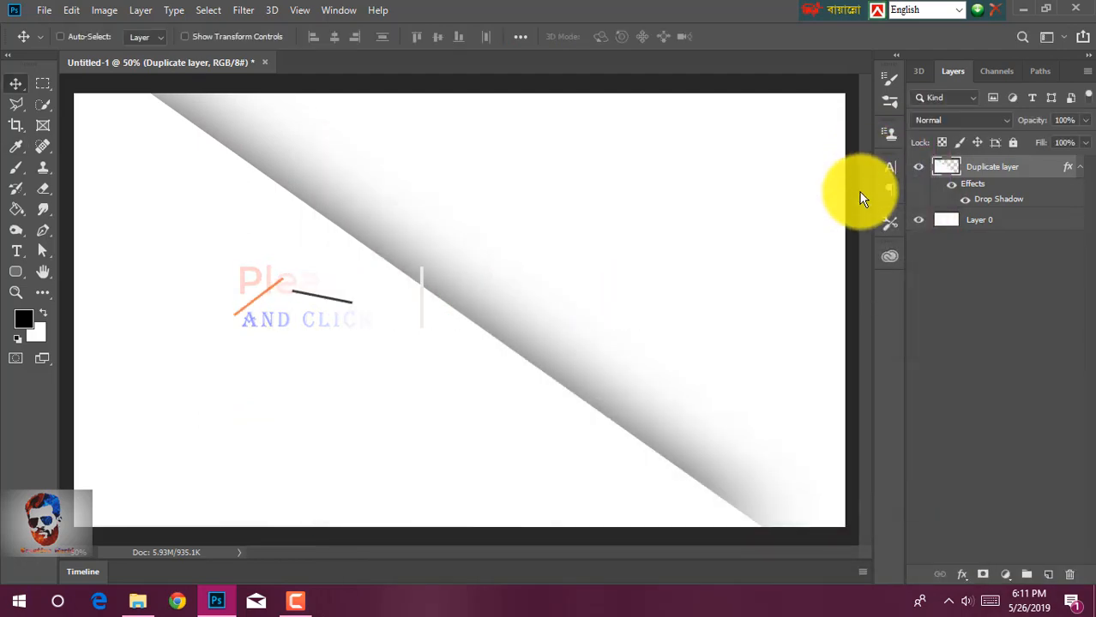
- Separate Duplicate layer's drop shadow into its own layer with Create Layer, accepting the effects warning
{"action": "right_click", "coordinate": [1082, 177]}
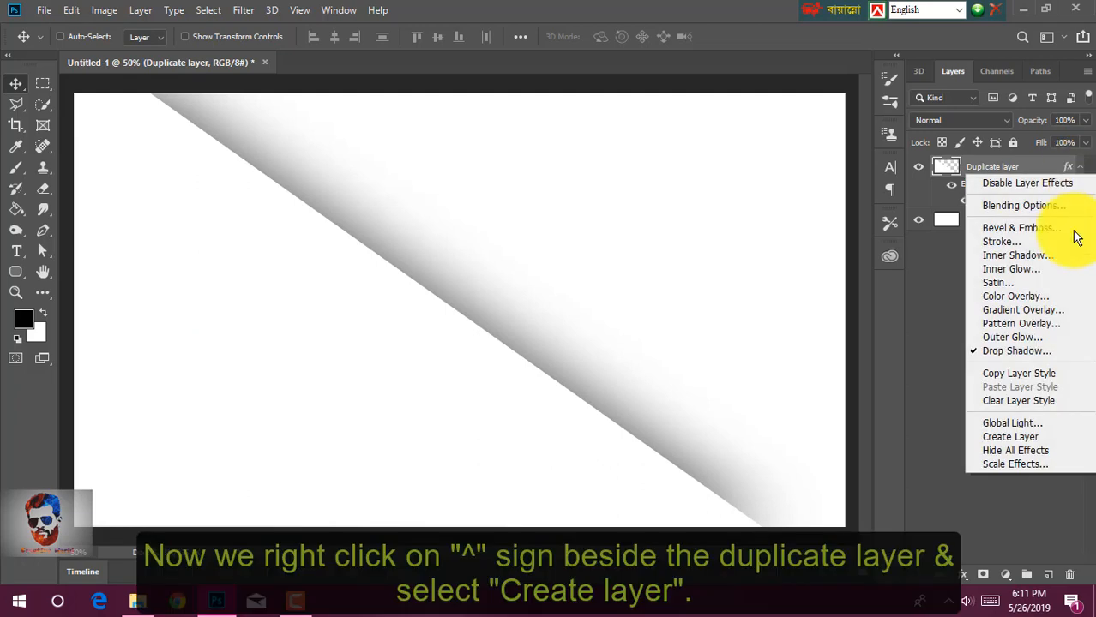
{"action": "left_click", "coordinate": [1044, 437]}
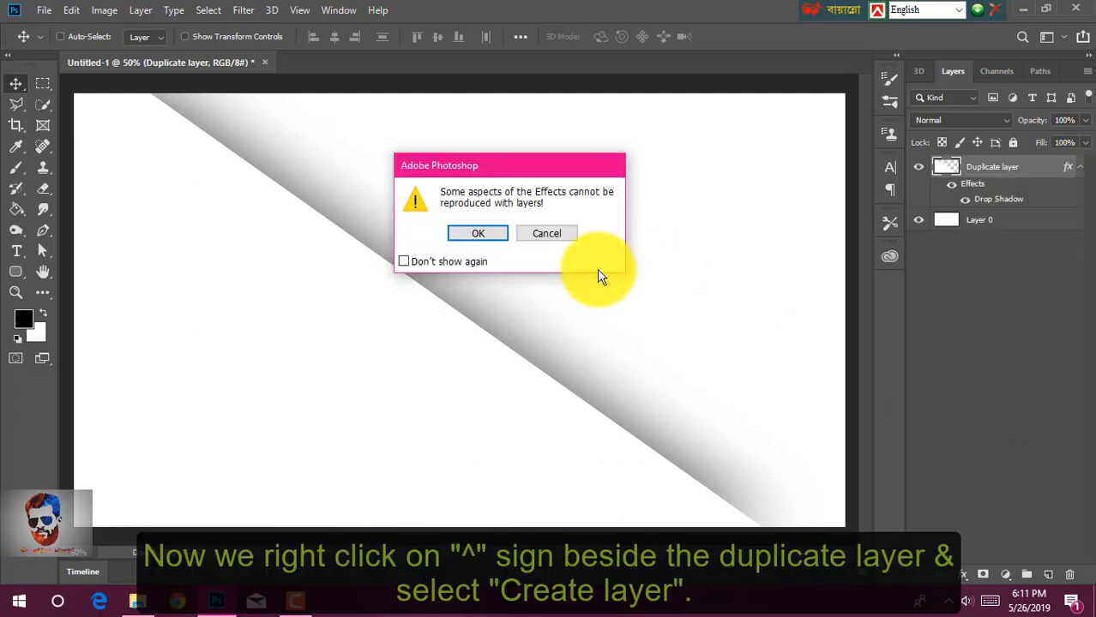
{"action": "left_click", "coordinate": [487, 237]}
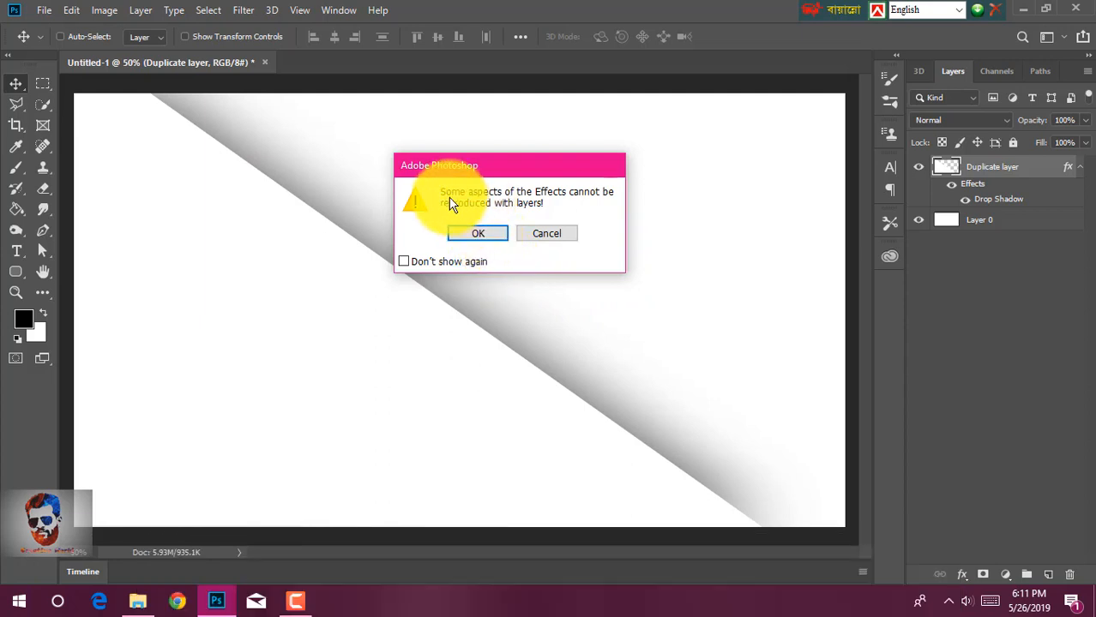
{"action": "left_click", "coordinate": [482, 235]}
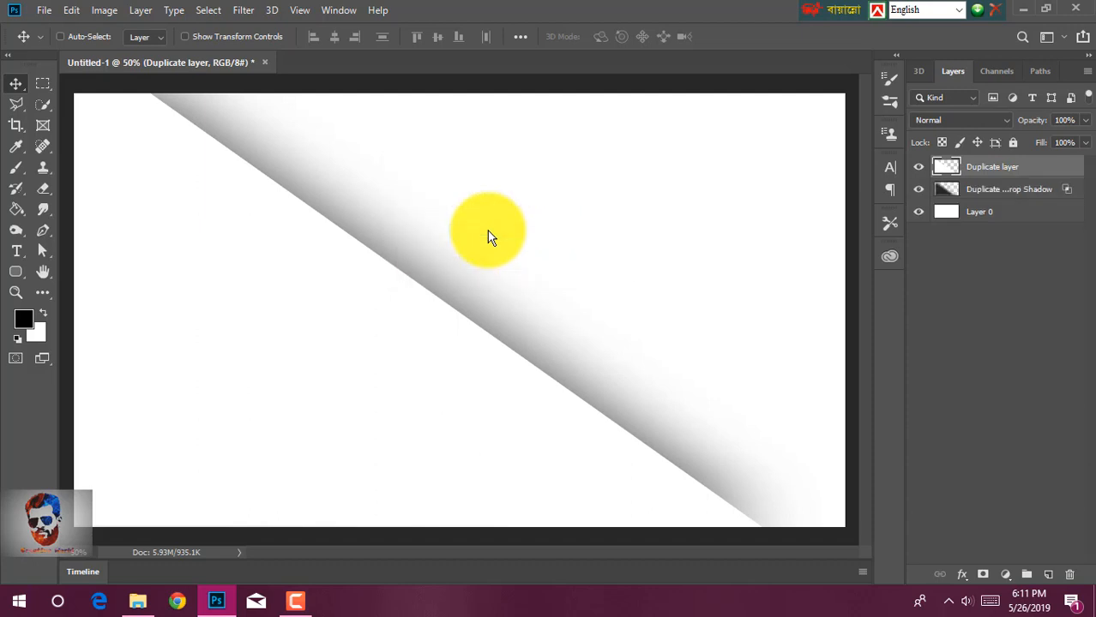
- With Duplicate layer active, set the Horizontal Type tool's text color to black (#000000)
{"action": "left_click", "coordinate": [947, 192]}
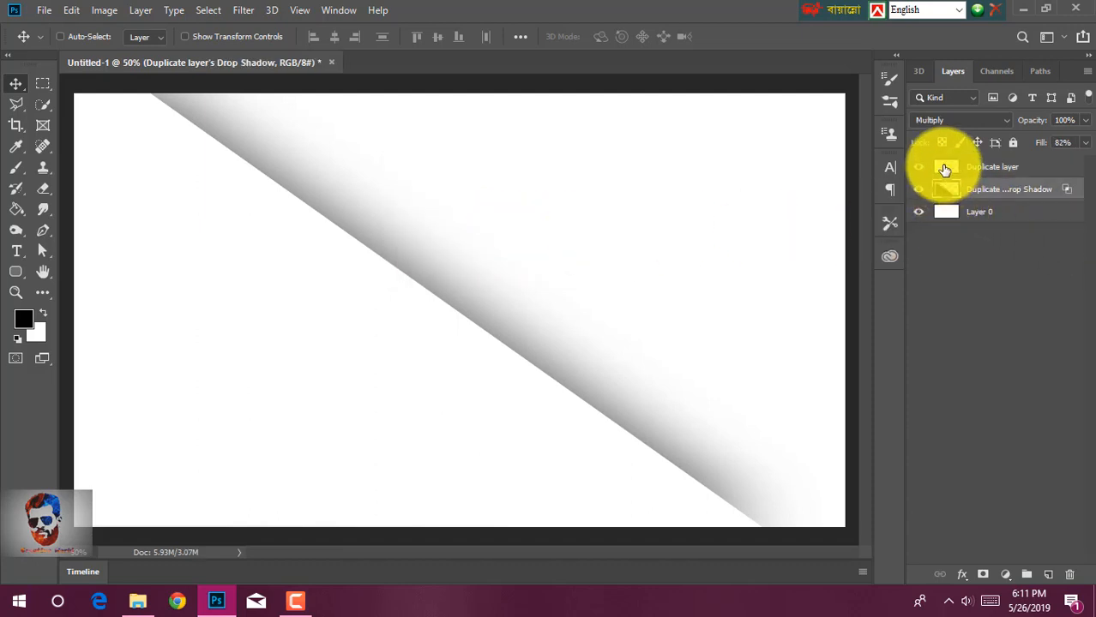
{"action": "left_click", "coordinate": [945, 167]}
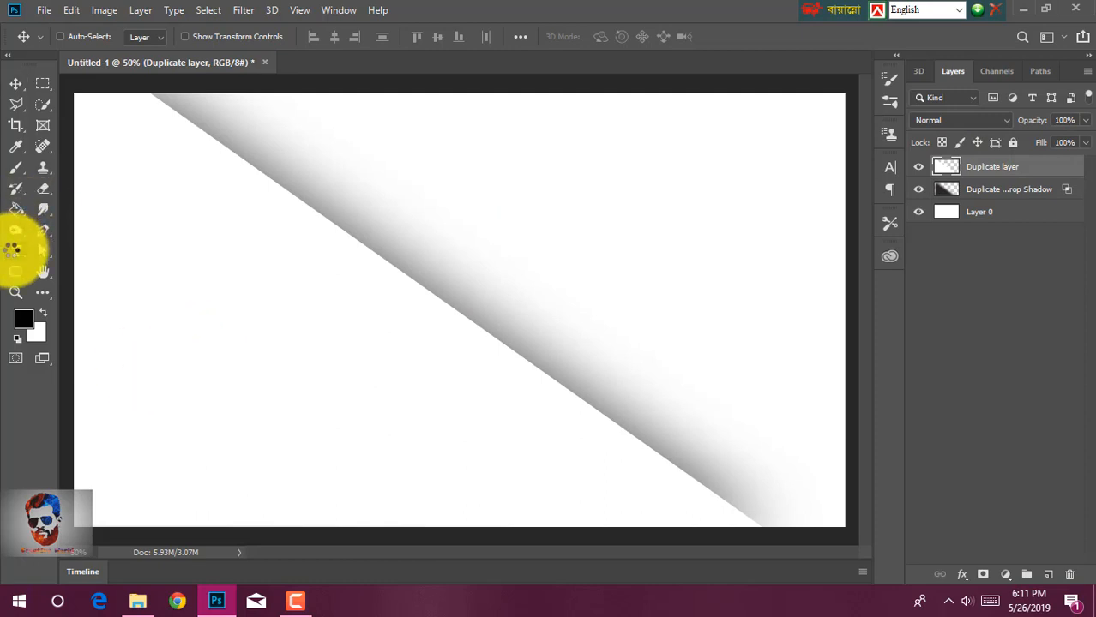
{"action": "left_click", "coordinate": [15, 249]}
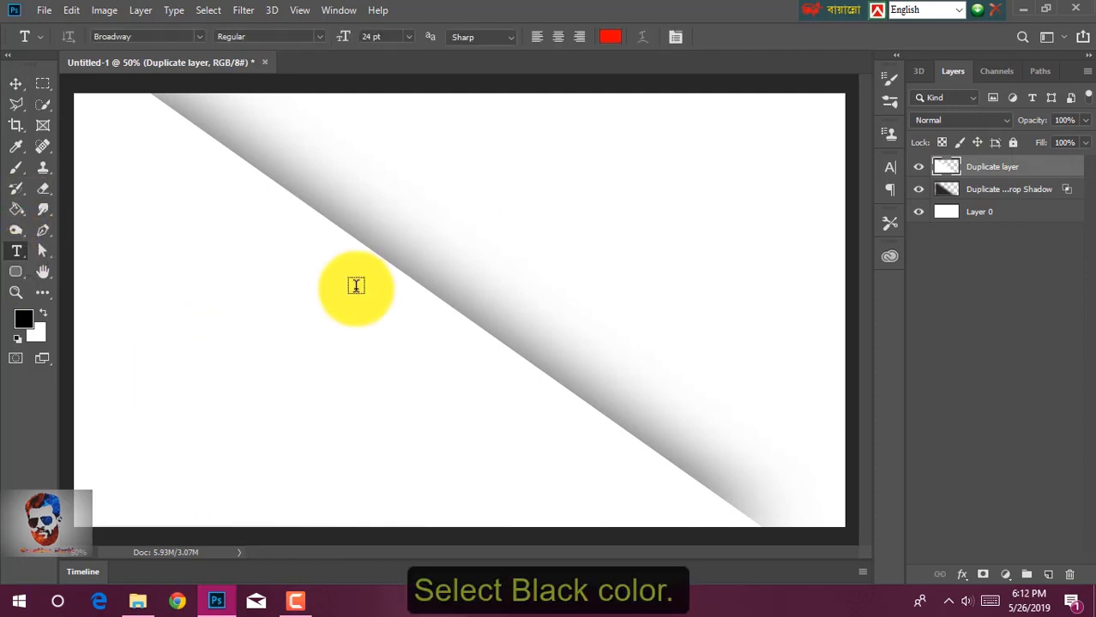
{"action": "left_click", "coordinate": [609, 40]}
{"action": "left_click_drag", "start_coordinate": [697, 254], "coordinate": [641, 289]}
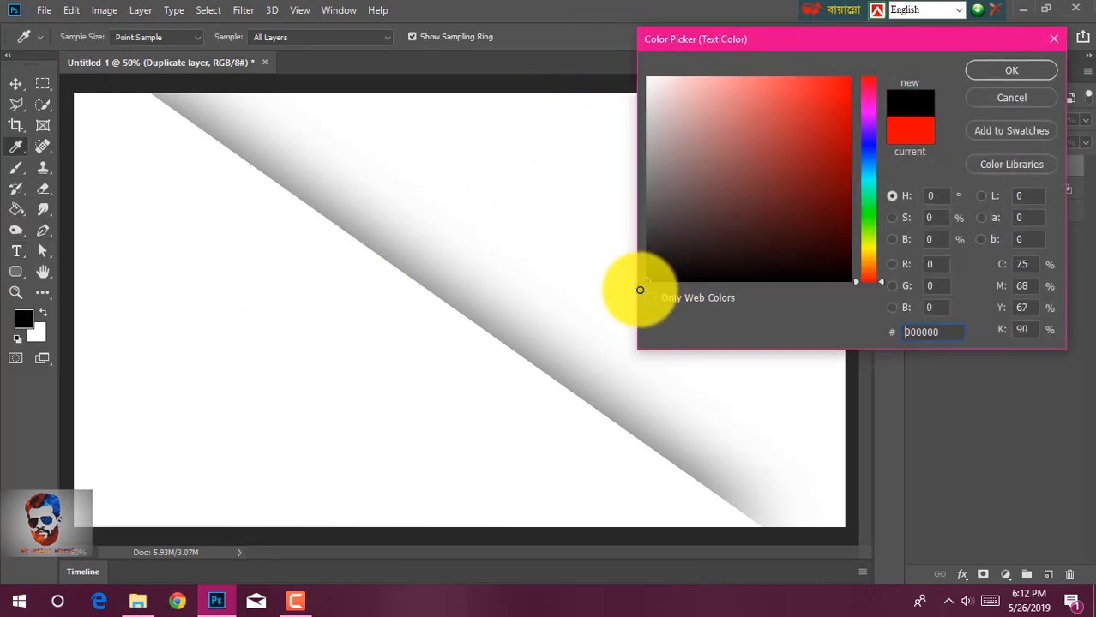
{"action": "left_click", "coordinate": [986, 69]}
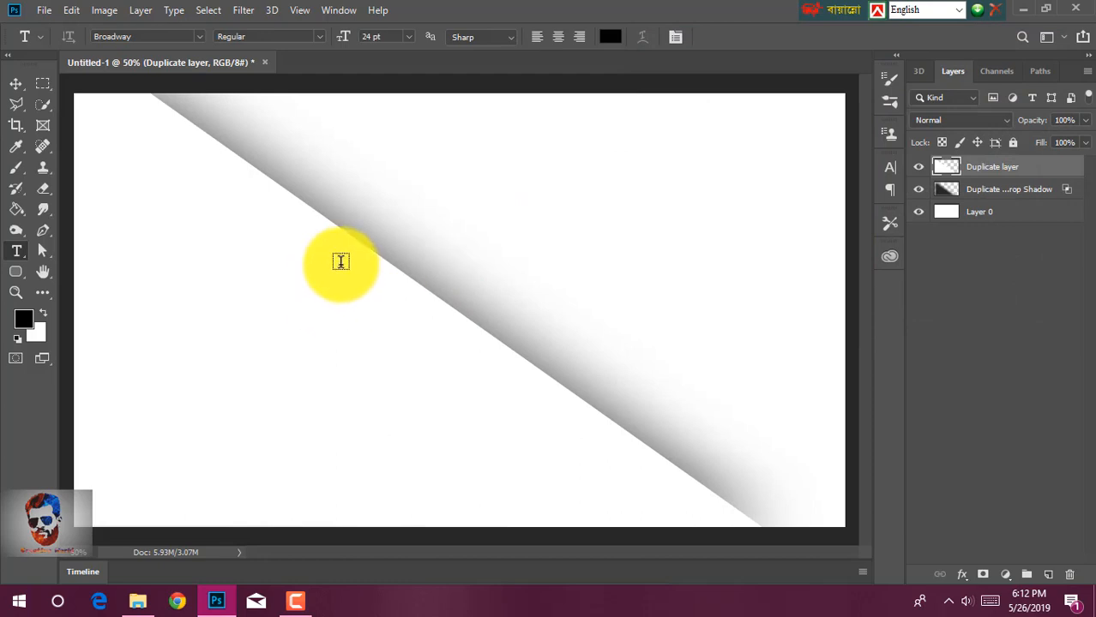
- Add the letter "C" below the diagonal fold and scale it proportionally to about 1375%
{"action": "left_click", "coordinate": [341, 262]}
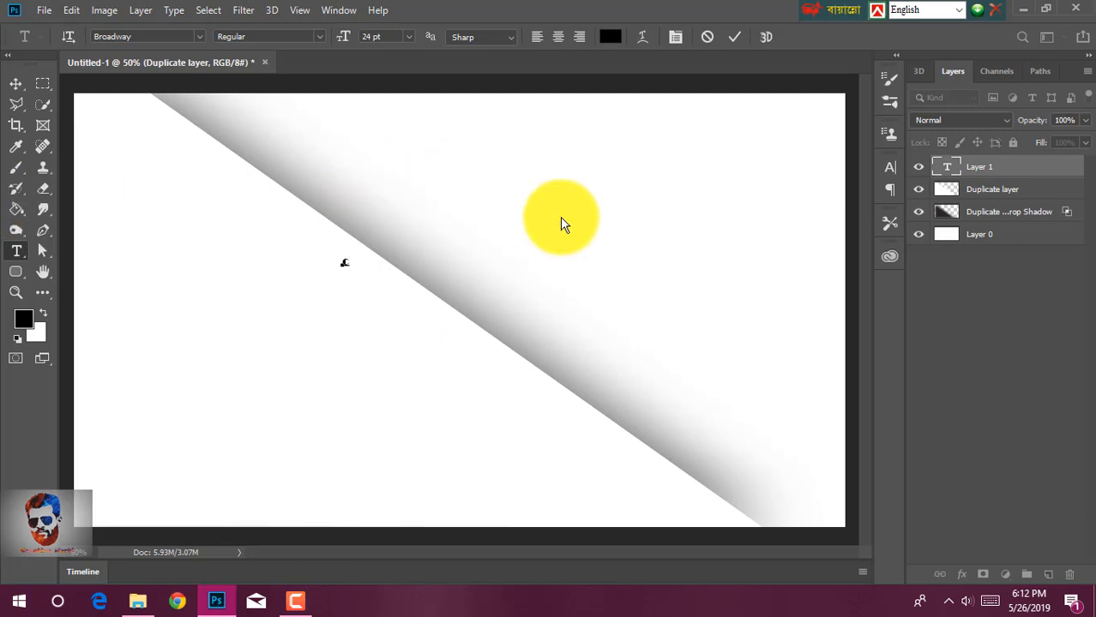
{"action": "key", "text": "ctrl+Return"}
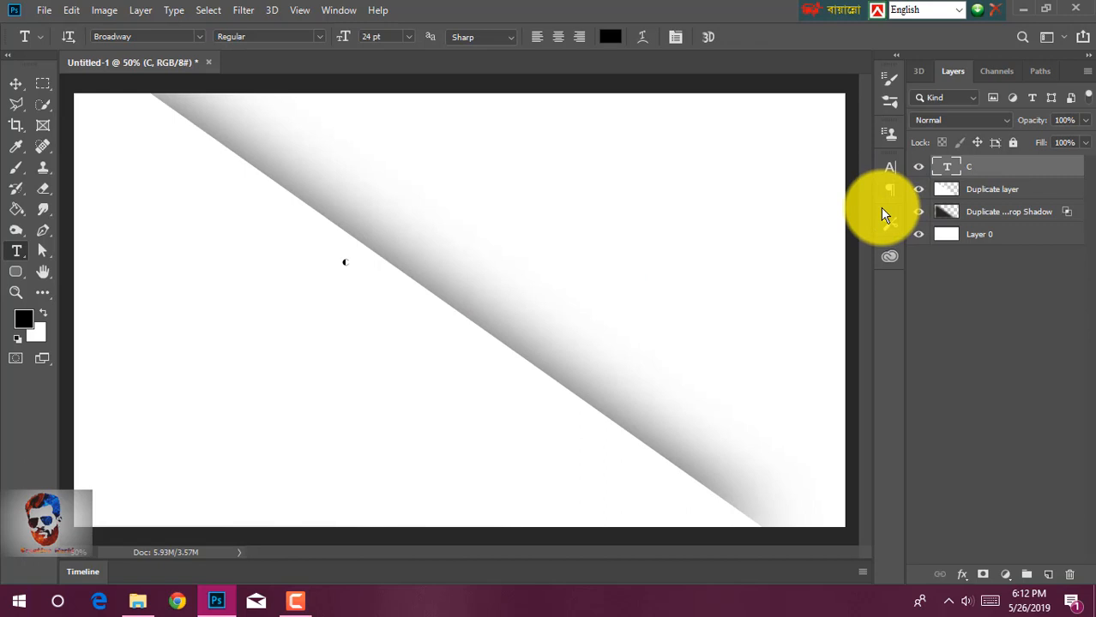
{"action": "key", "text": "ctrl+t"}
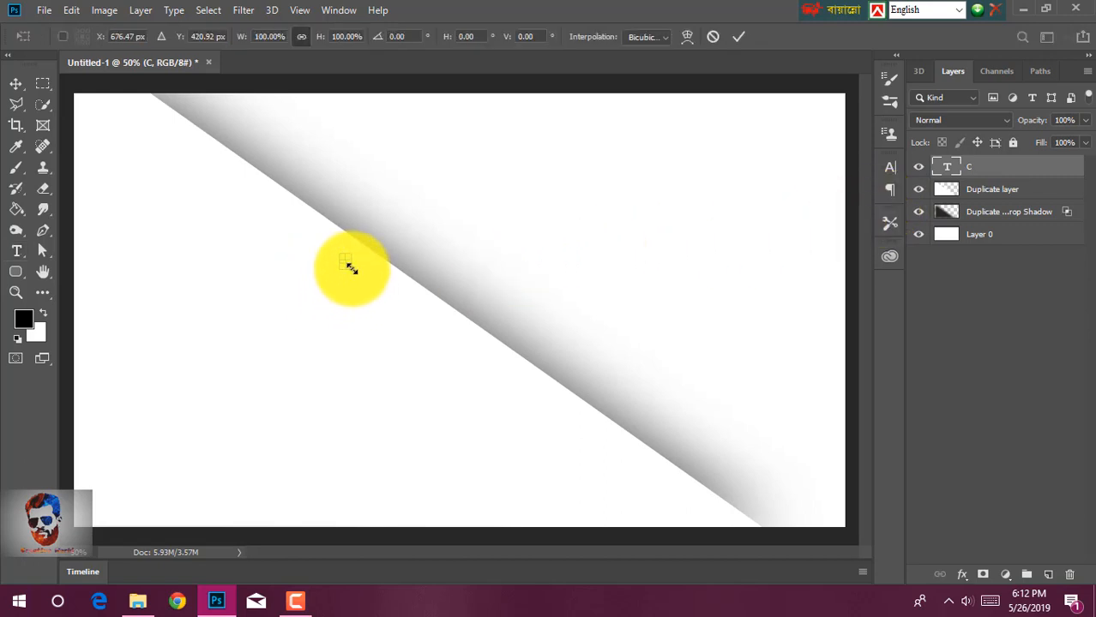
{"action": "left_click_drag", "start_coordinate": [351, 266], "coordinate": [511, 352]}
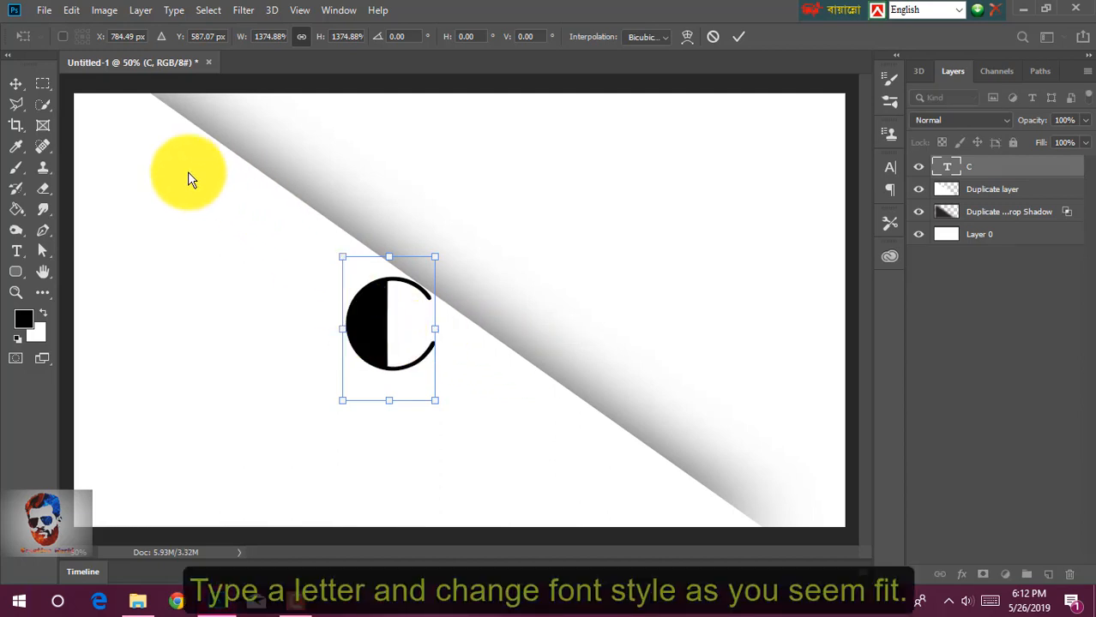
- Try out other fonts on the letter C and apply Algerian Regular
{"action": "left_click", "coordinate": [17, 249]}
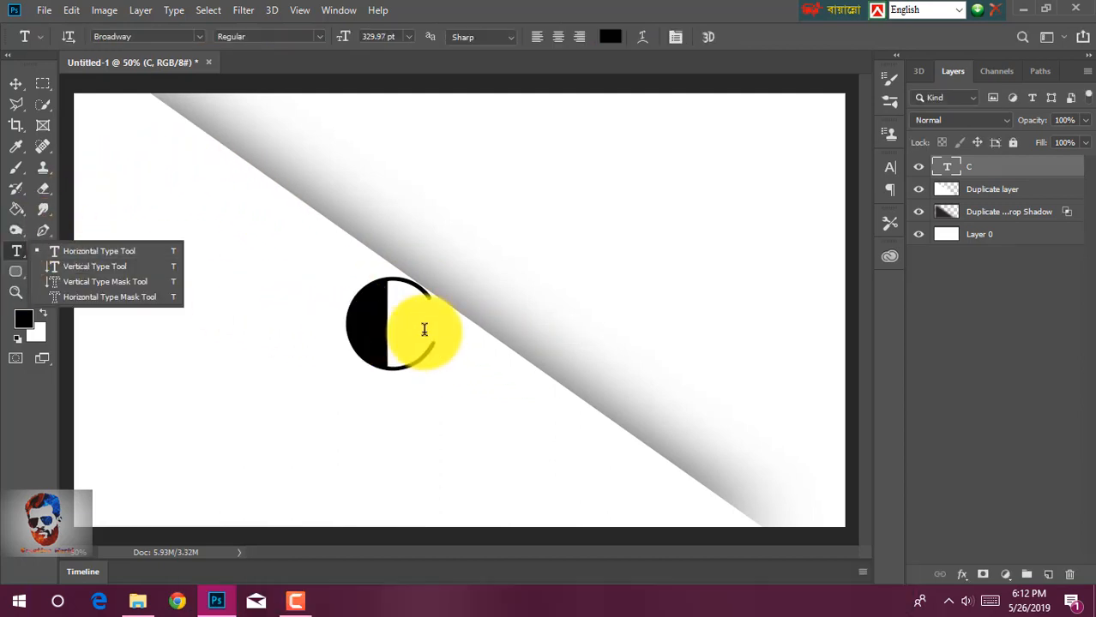
{"action": "left_click_drag", "start_coordinate": [424, 328], "coordinate": [370, 324]}
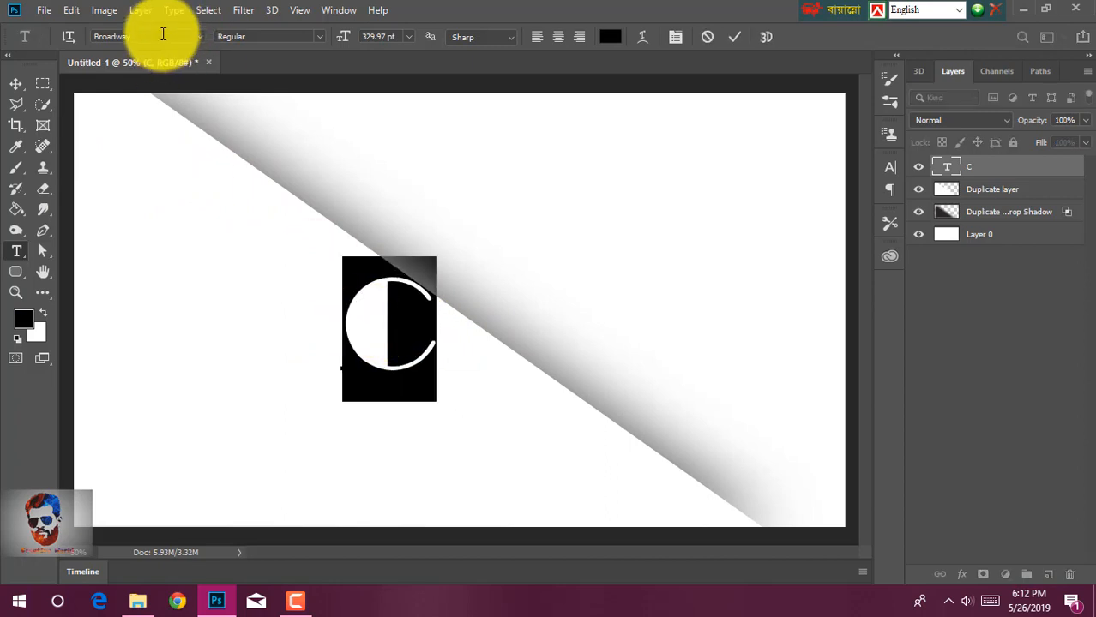
{"action": "scroll", "coordinate": [163, 33], "scroll_direction": "down", "scroll_amount": 3}
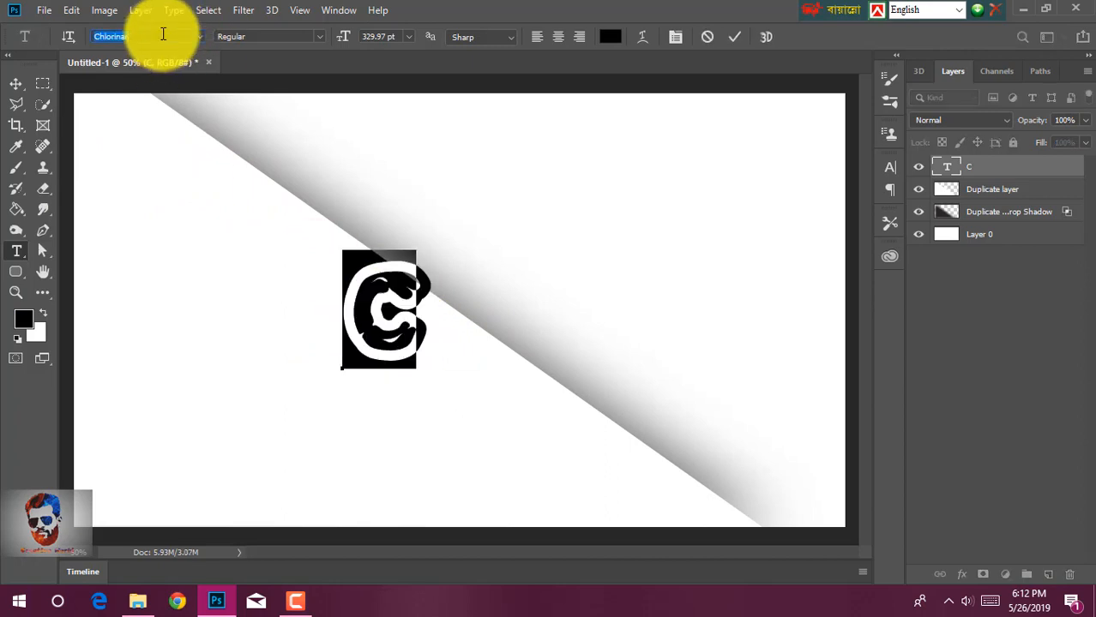
{"action": "scroll", "coordinate": [163, 33], "scroll_direction": "down", "scroll_amount": 1}
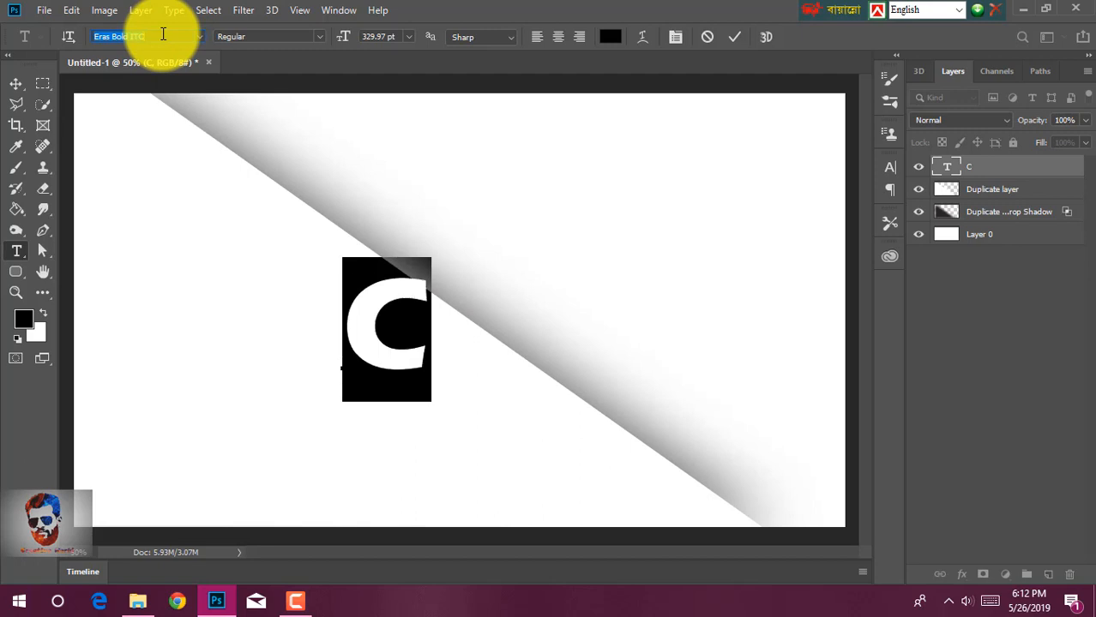
{"action": "scroll", "coordinate": [162, 33], "scroll_direction": "up", "scroll_amount": 2}
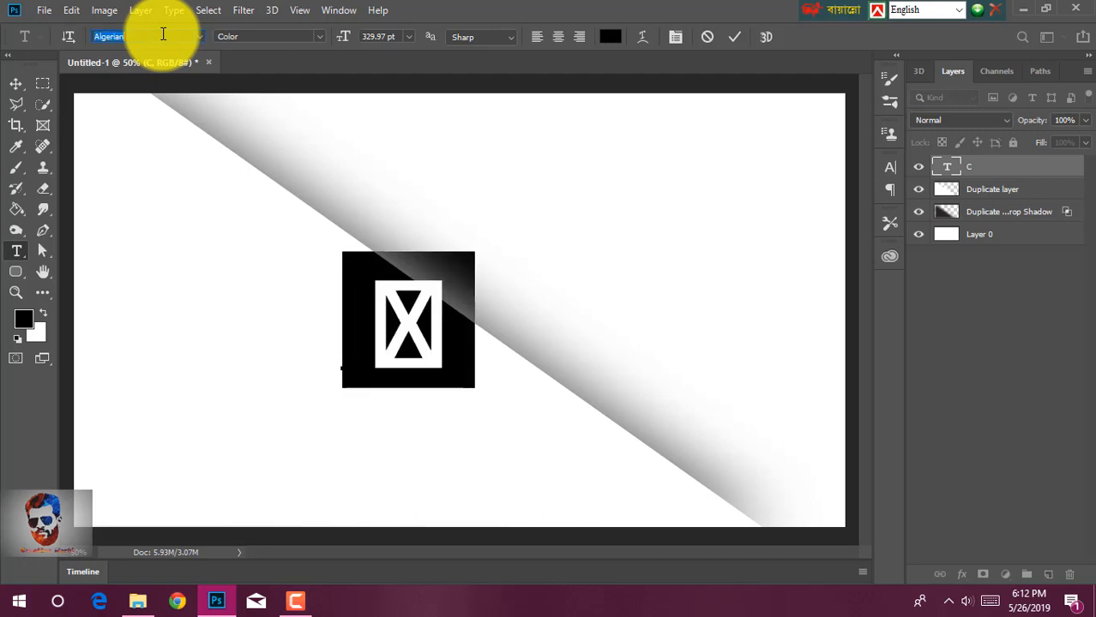
{"action": "key", "text": "ctrl+Return"}
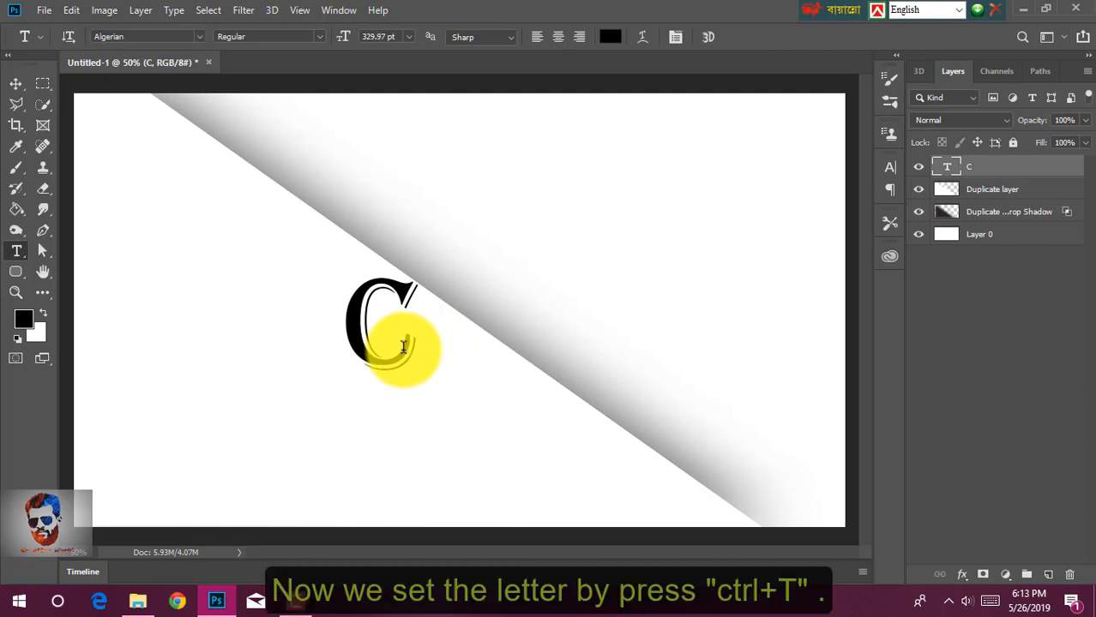
- Transform the C to about 166% width and 244% height, positioned across the fold at about X 960 px, Y 506 px
{"action": "key", "text": "ctrl+t"}
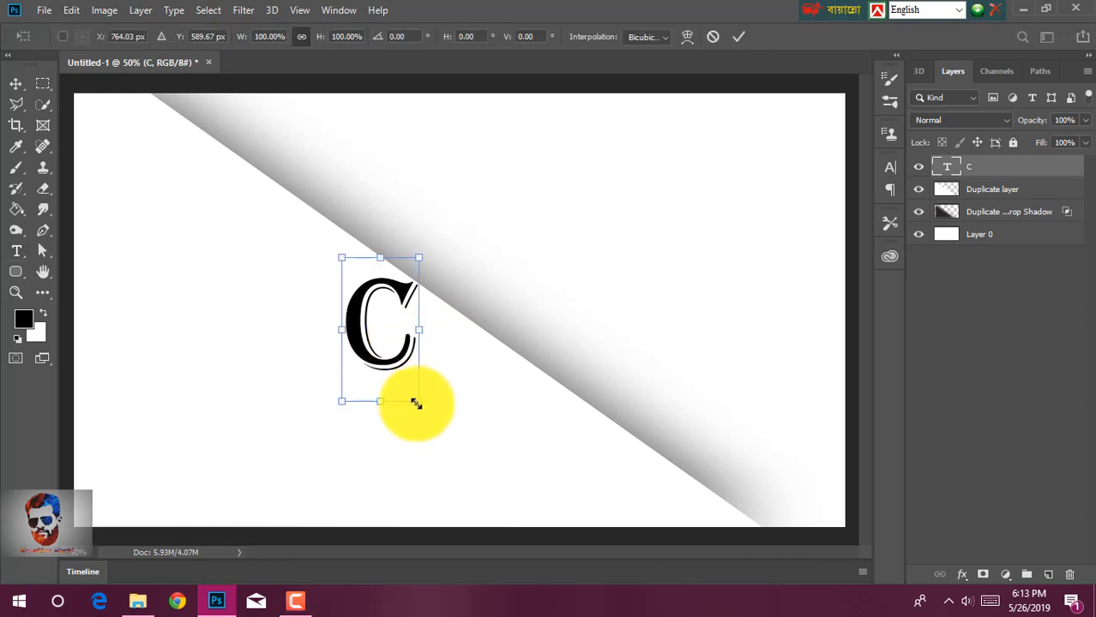
{"action": "left_click_drag", "start_coordinate": [418, 399], "coordinate": [469, 300]}
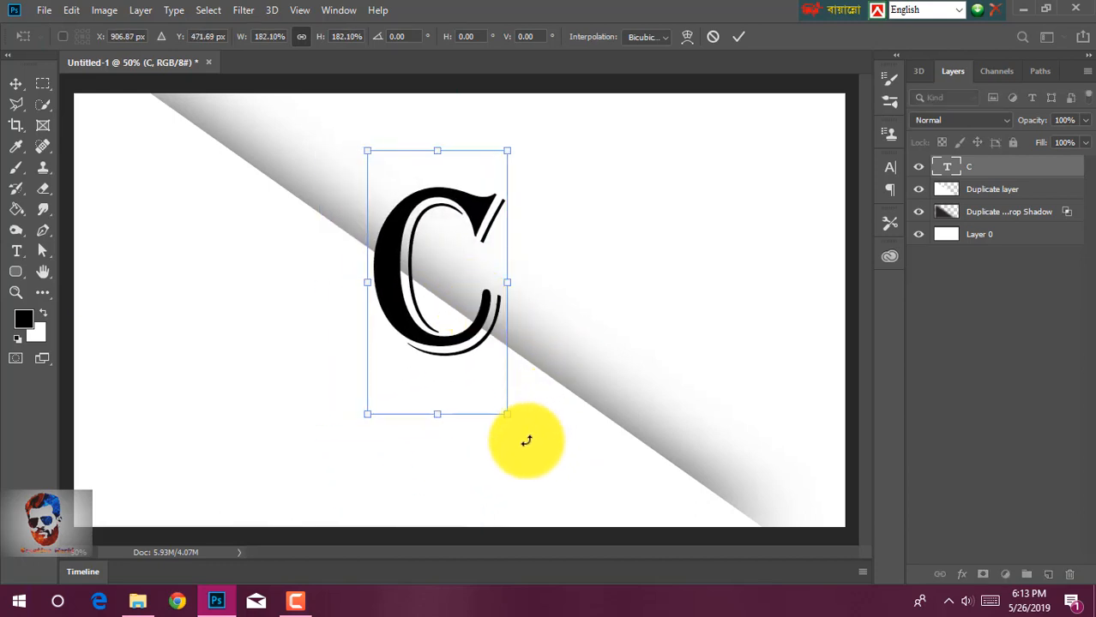
{"action": "left_click_drag", "start_coordinate": [505, 413], "coordinate": [523, 446]}
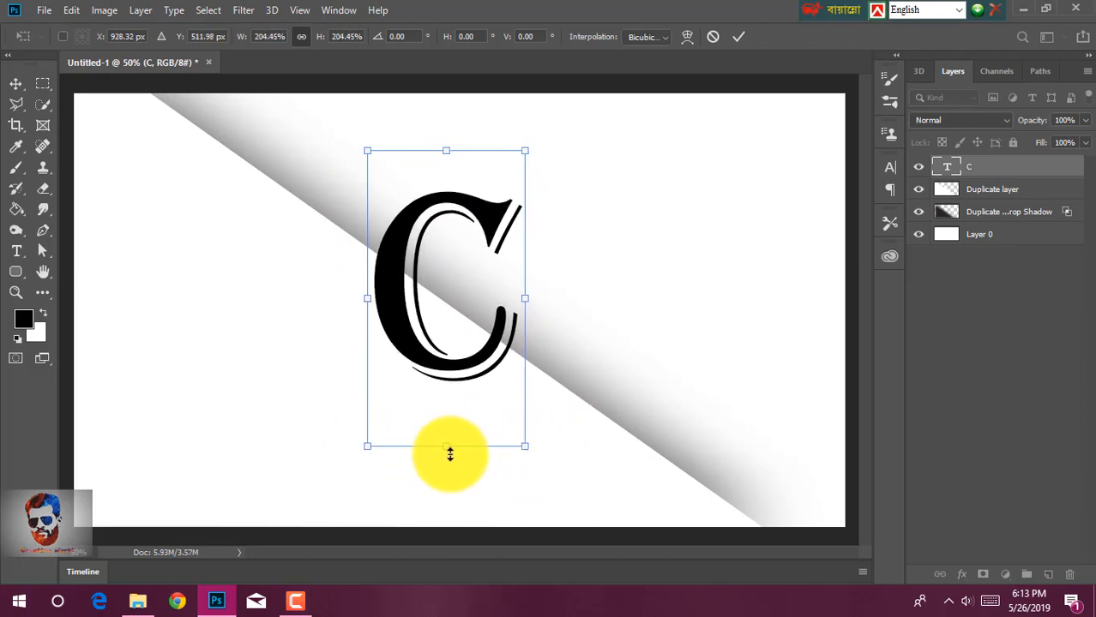
{"action": "left_click_drag", "start_coordinate": [448, 448], "coordinate": [456, 505]}
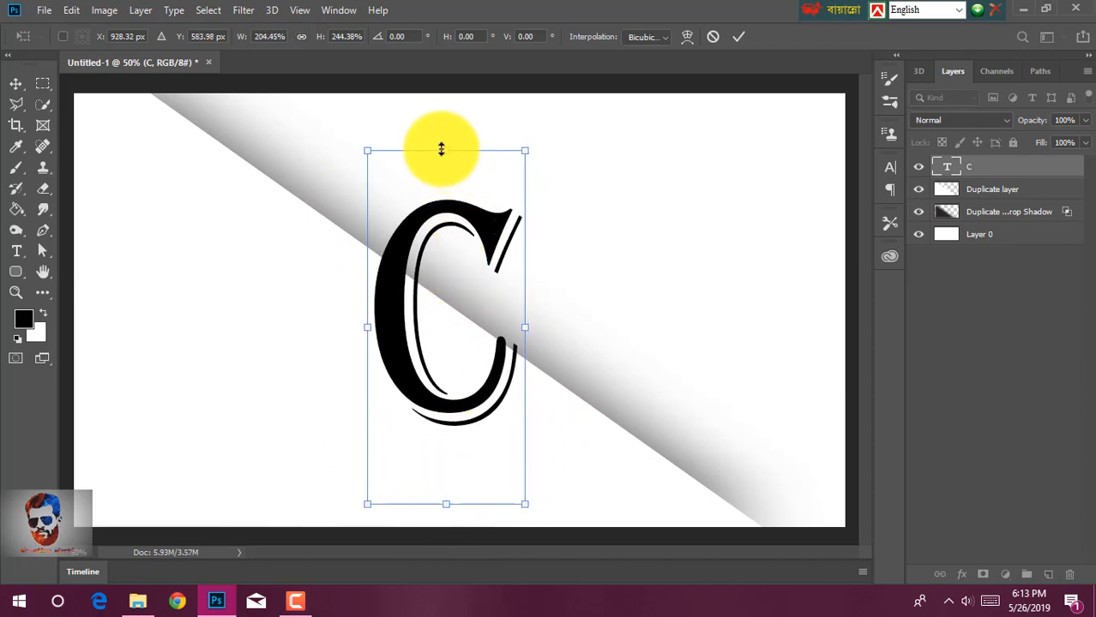
{"action": "left_click_drag", "start_coordinate": [441, 148], "coordinate": [440, 68]}
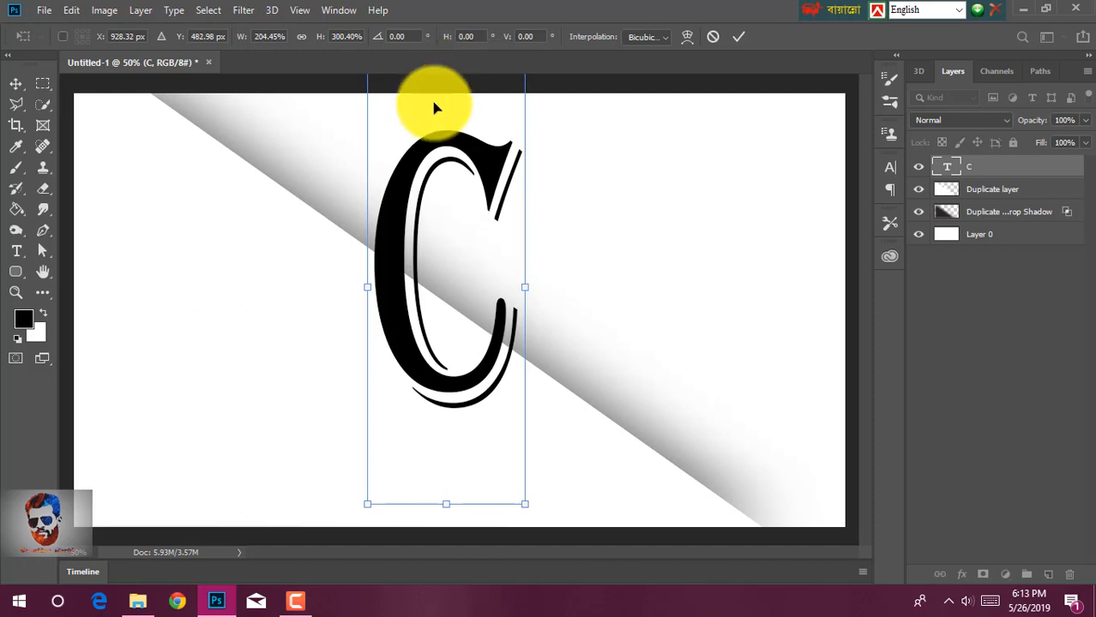
{"action": "left_click_drag", "start_coordinate": [461, 253], "coordinate": [484, 247]}
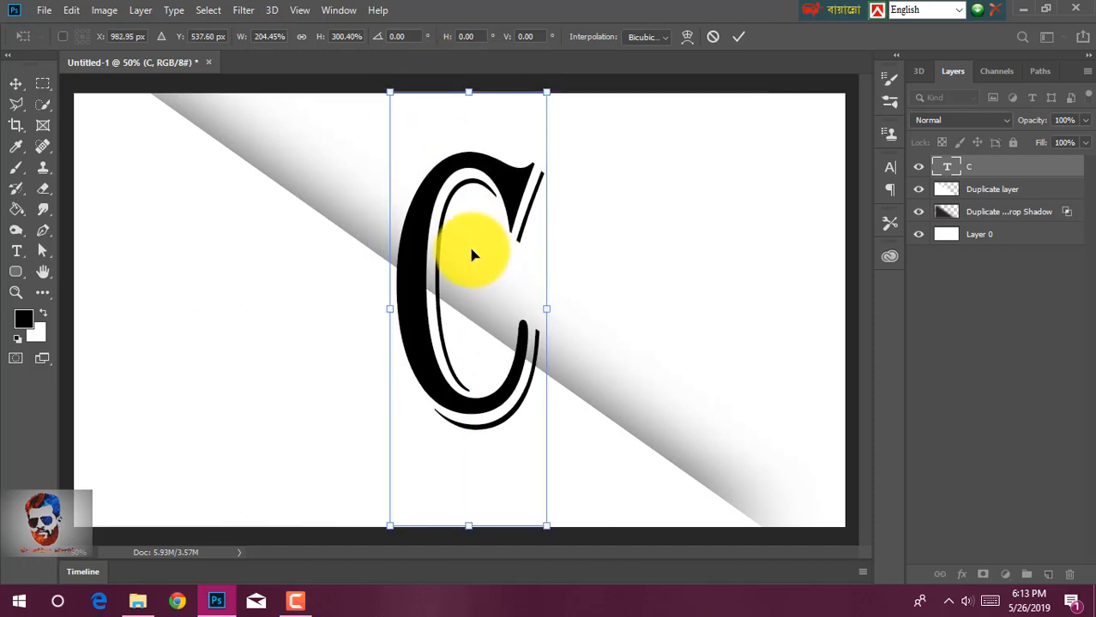
{"action": "left_click_drag", "start_coordinate": [393, 308], "coordinate": [443, 297]}
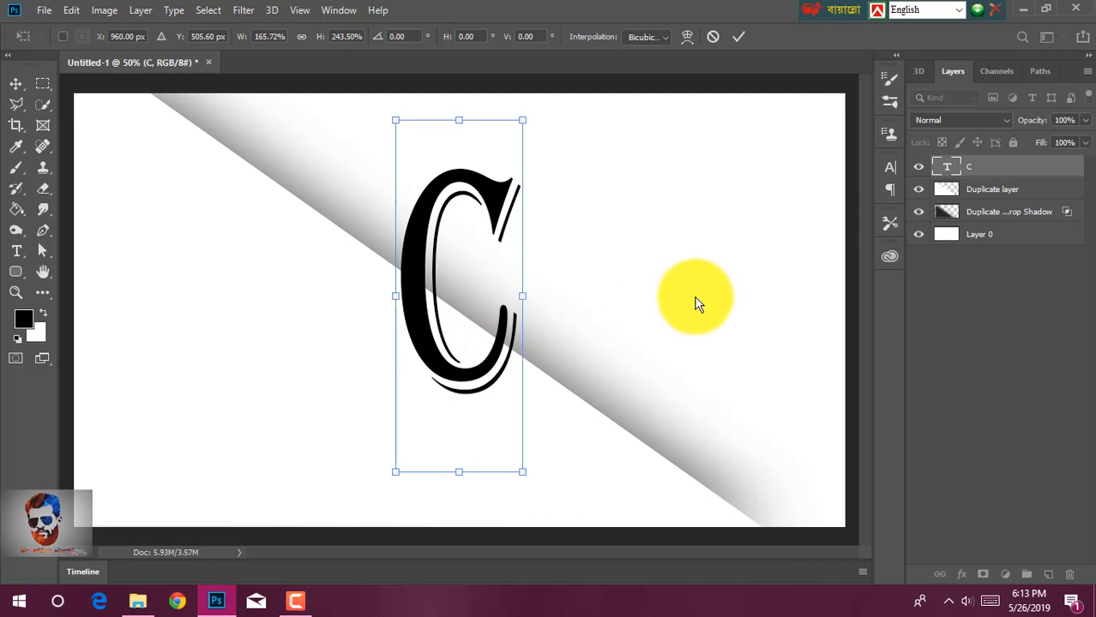
{"action": "key", "text": "Return"}
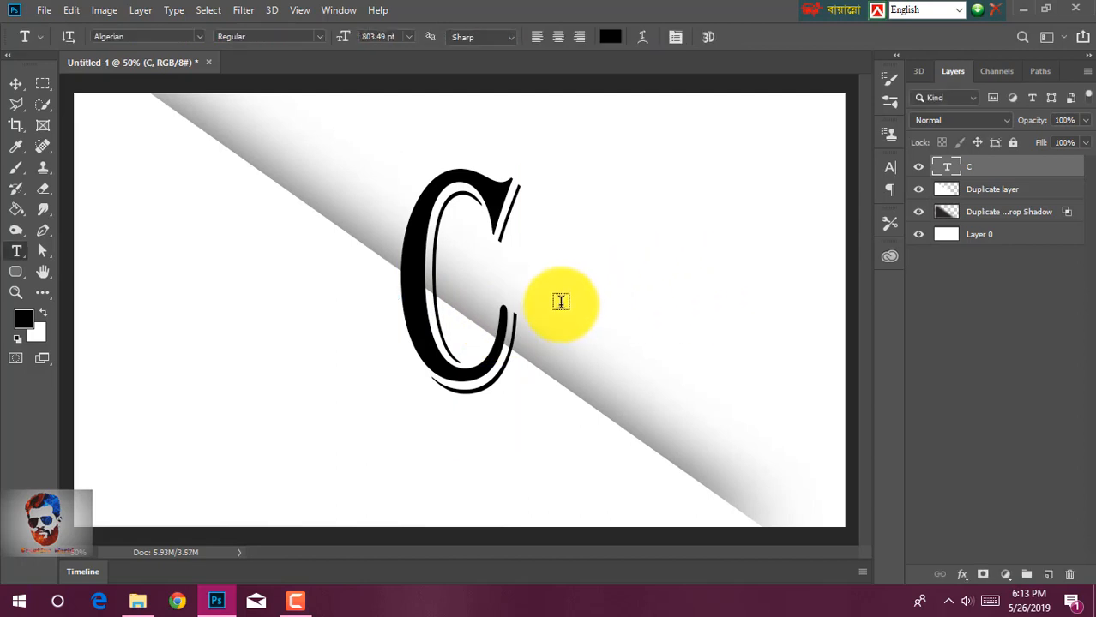
- Add the letter "W" in a small text box beside the lower part of the C
{"action": "left_click_drag", "start_coordinate": [335, 351], "coordinate": [368, 371]}
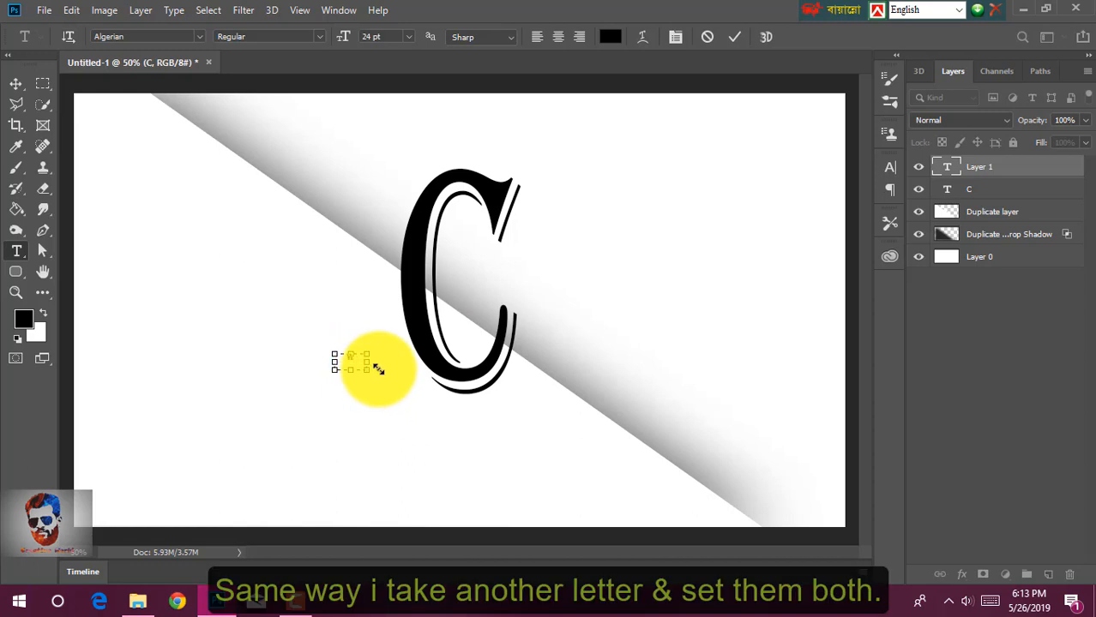
{"action": "type", "text": "W"}
{"action": "key", "text": "ctrl+Return"}
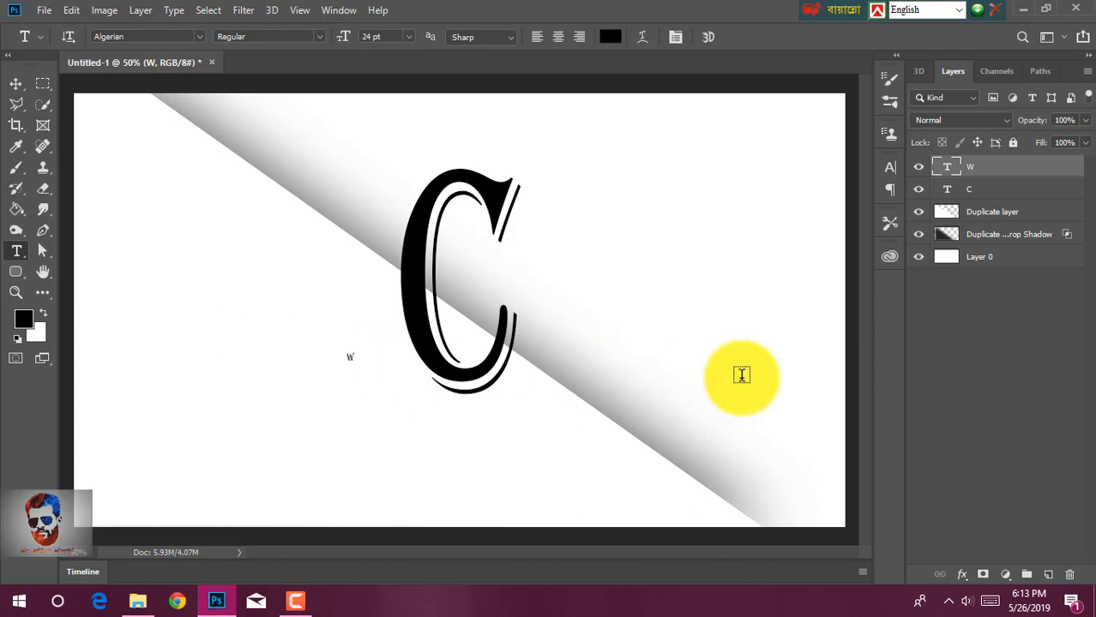
- Scale the W proportionally to about 1226% and place it inside the C at about X 993 px, Y 600 px
{"action": "key", "text": "ctrl+t"}
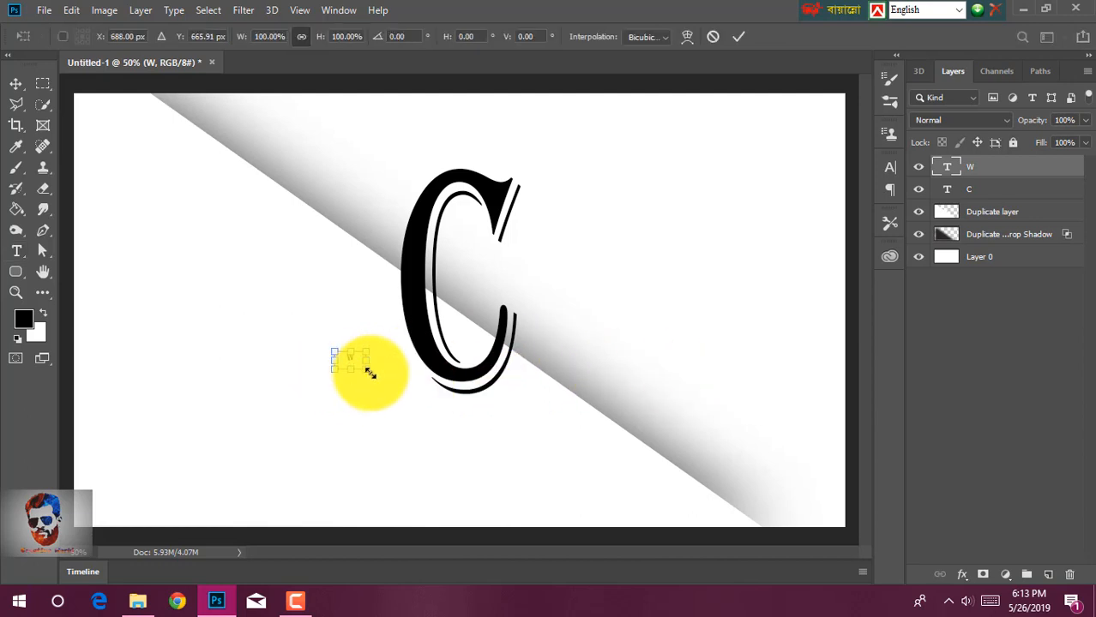
{"action": "left_click_drag", "start_coordinate": [369, 373], "coordinate": [754, 507]}
{"action": "left_click_drag", "start_coordinate": [585, 453], "coordinate": [519, 341]}
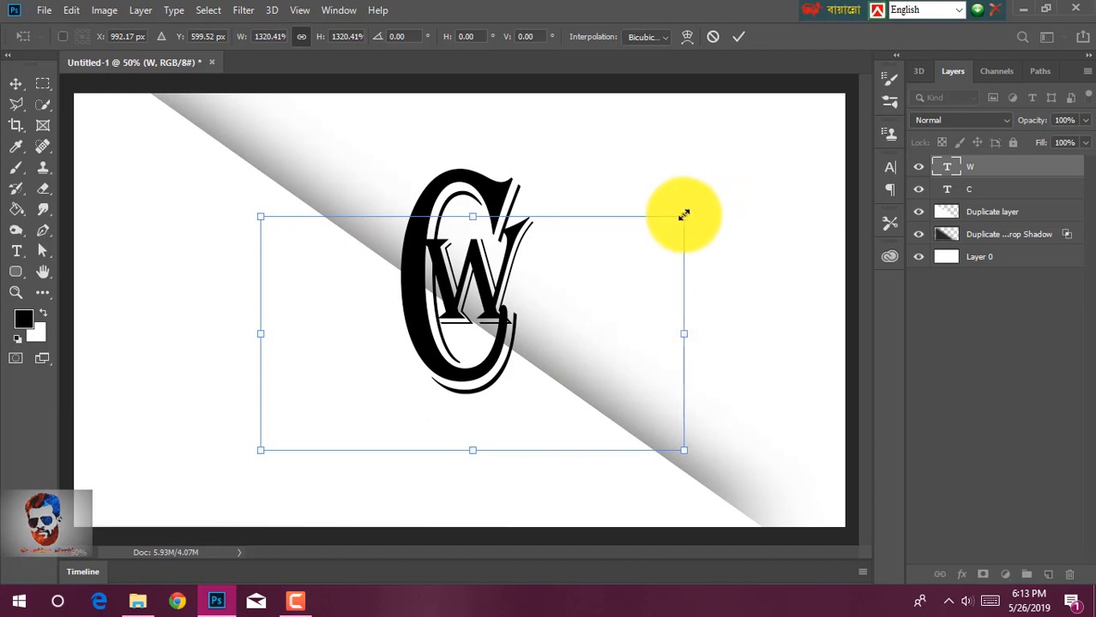
{"action": "mouse_move", "coordinate": [686, 216]}
{"action": "left_mouse_down"}
{"action": "mouse_move", "coordinate": [789, 136]}
{"action": "mouse_move", "coordinate": [691, 231]}
{"action": "left_mouse_up"}
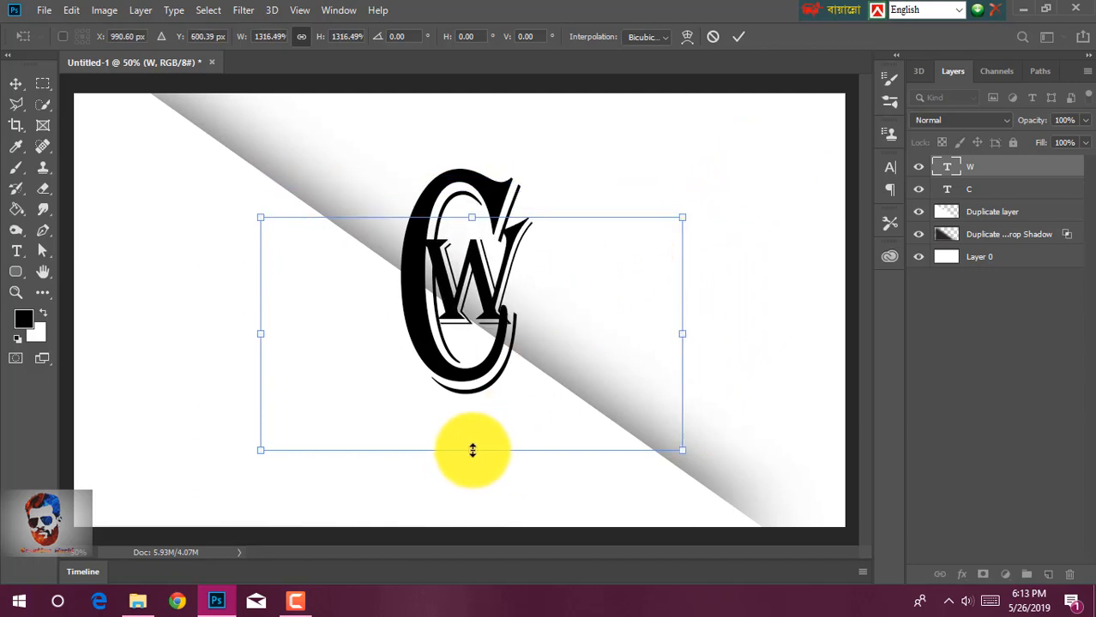
{"action": "left_click_drag", "start_coordinate": [469, 472], "coordinate": [469, 450]}
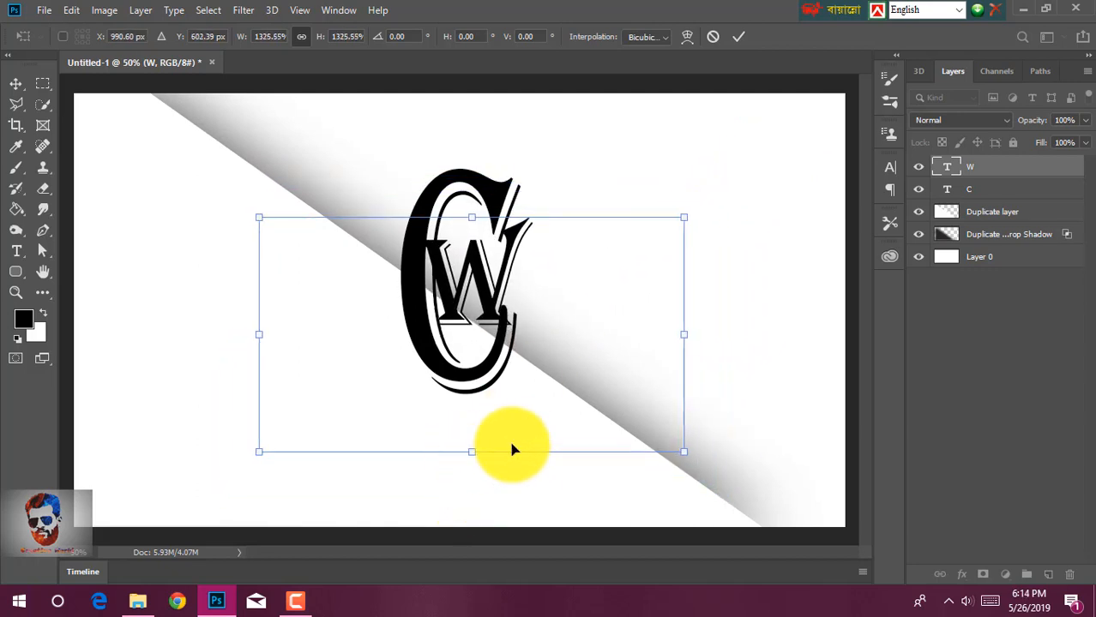
{"action": "left_click_drag", "start_coordinate": [677, 335], "coordinate": [650, 335]}
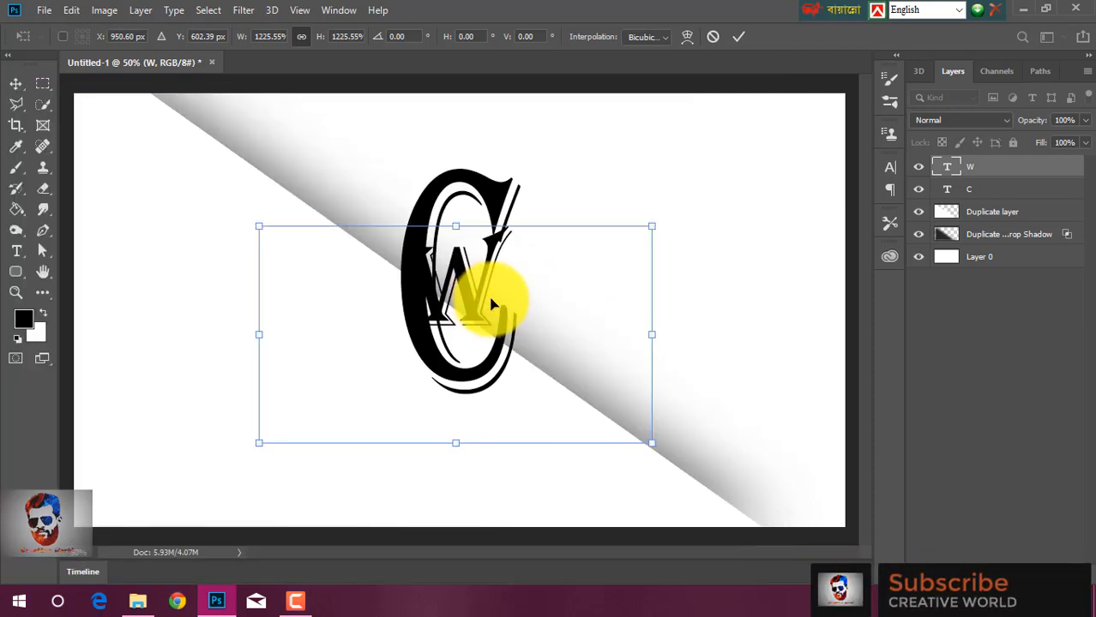
{"action": "left_click_drag", "start_coordinate": [490, 303], "coordinate": [497, 302]}
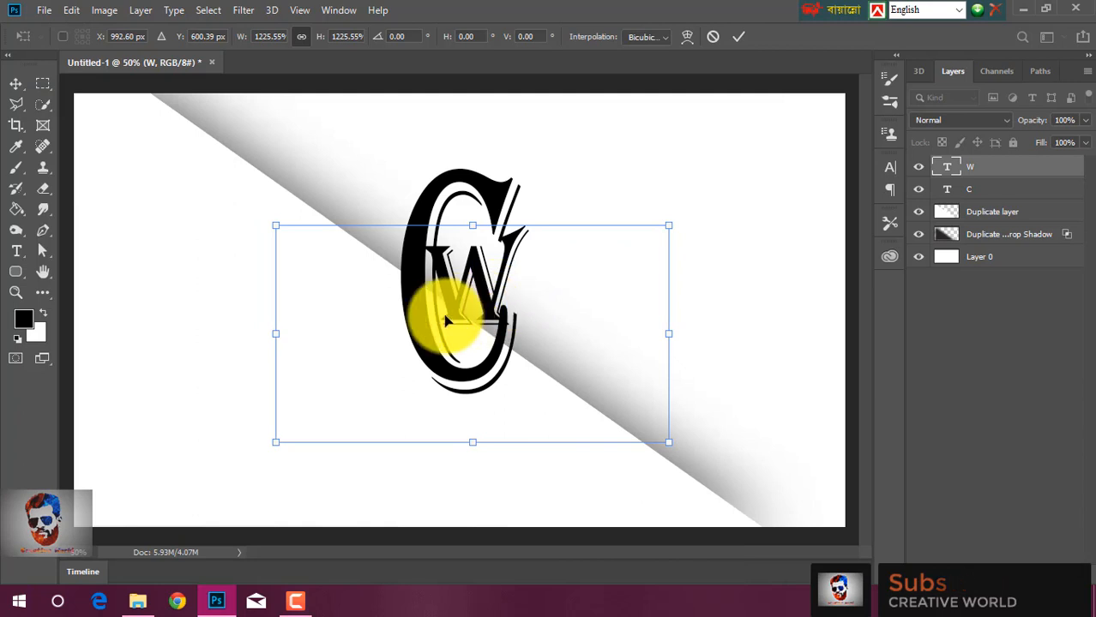
- Scale the letter C proportionally to about 113% and reposition it at about X 960 px, Y 490 px
{"action": "left_click", "coordinate": [973, 194]}
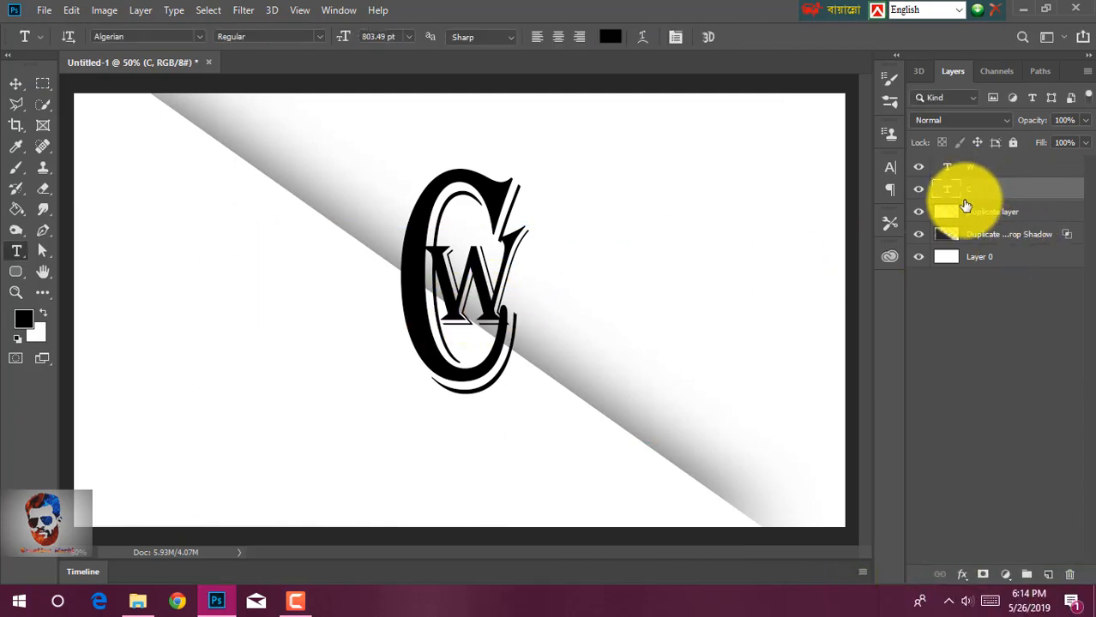
{"action": "key", "text": "ctrl+t"}
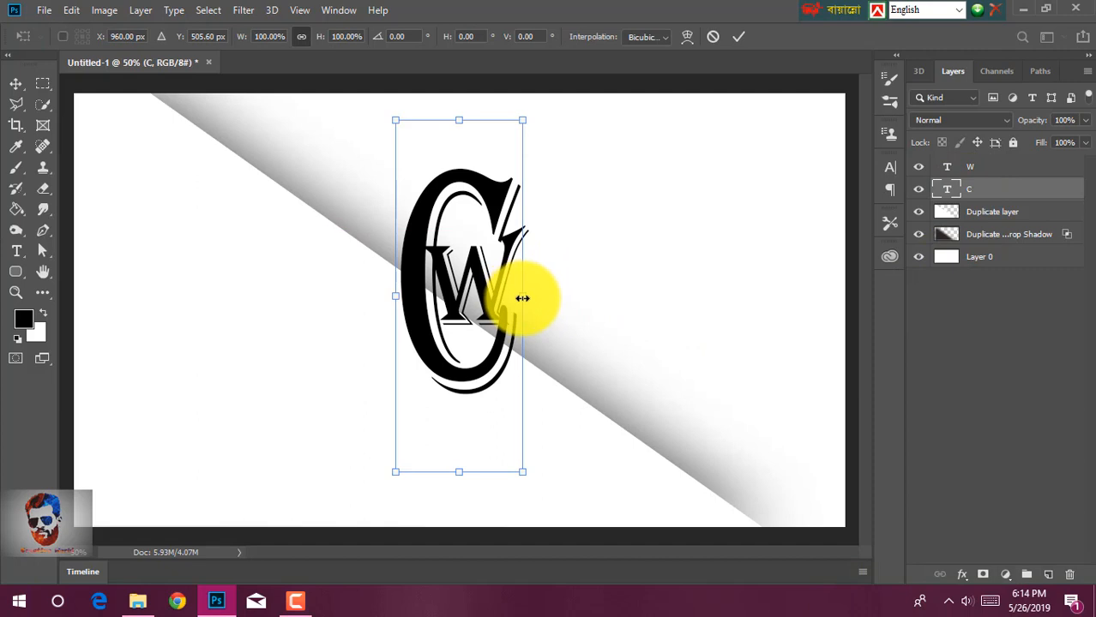
{"action": "left_click_drag", "start_coordinate": [523, 298], "coordinate": [537, 297]}
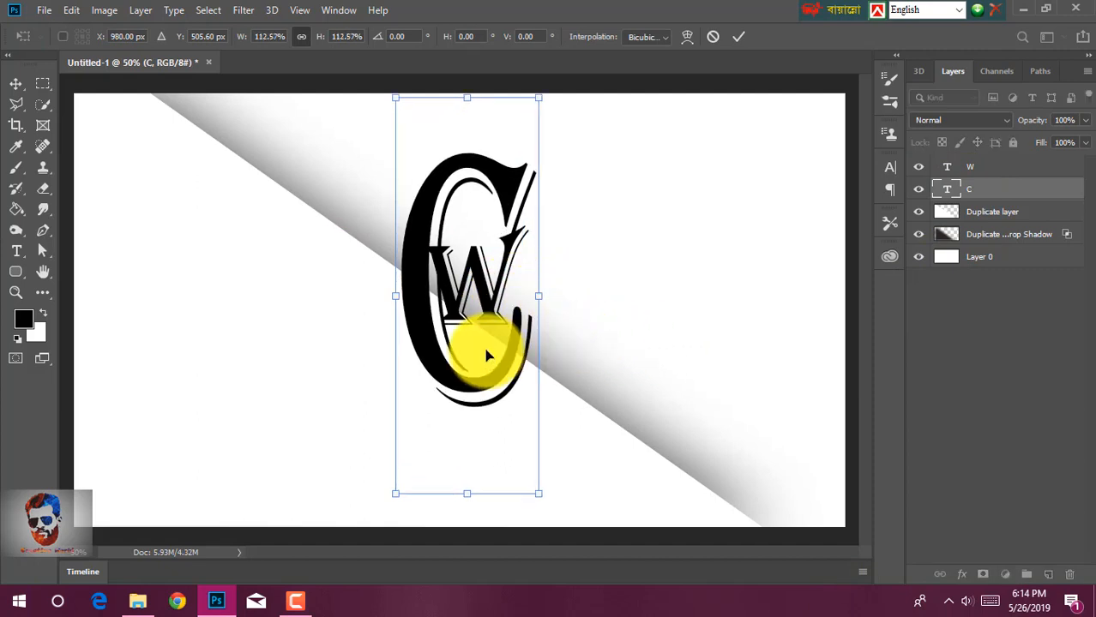
{"action": "left_click_drag", "start_coordinate": [486, 355], "coordinate": [480, 349]}
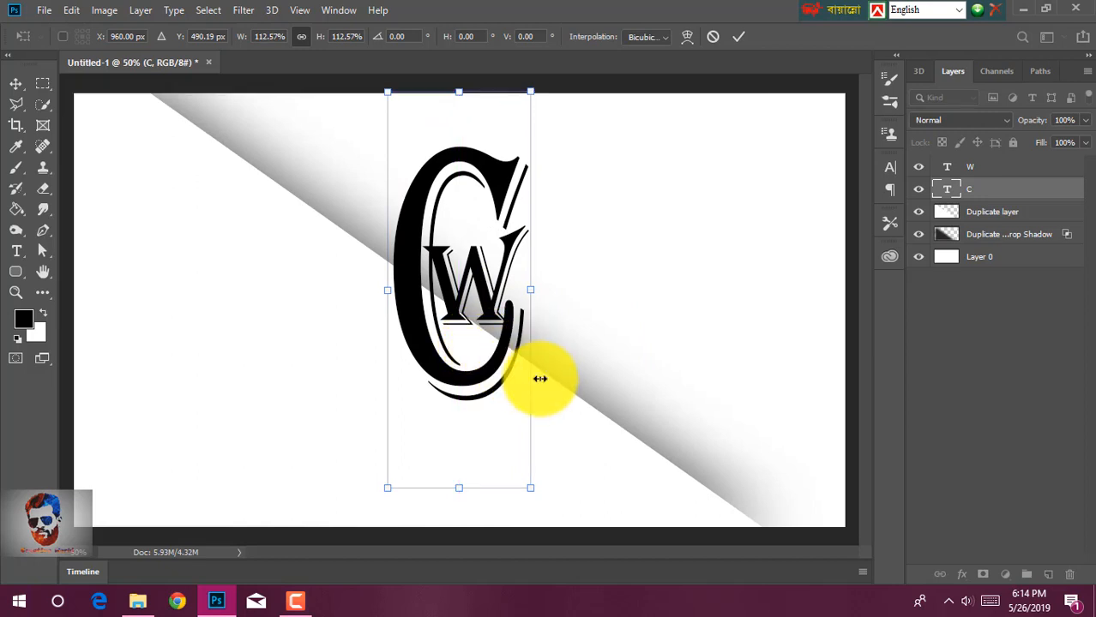
{"action": "key", "text": "Return"}
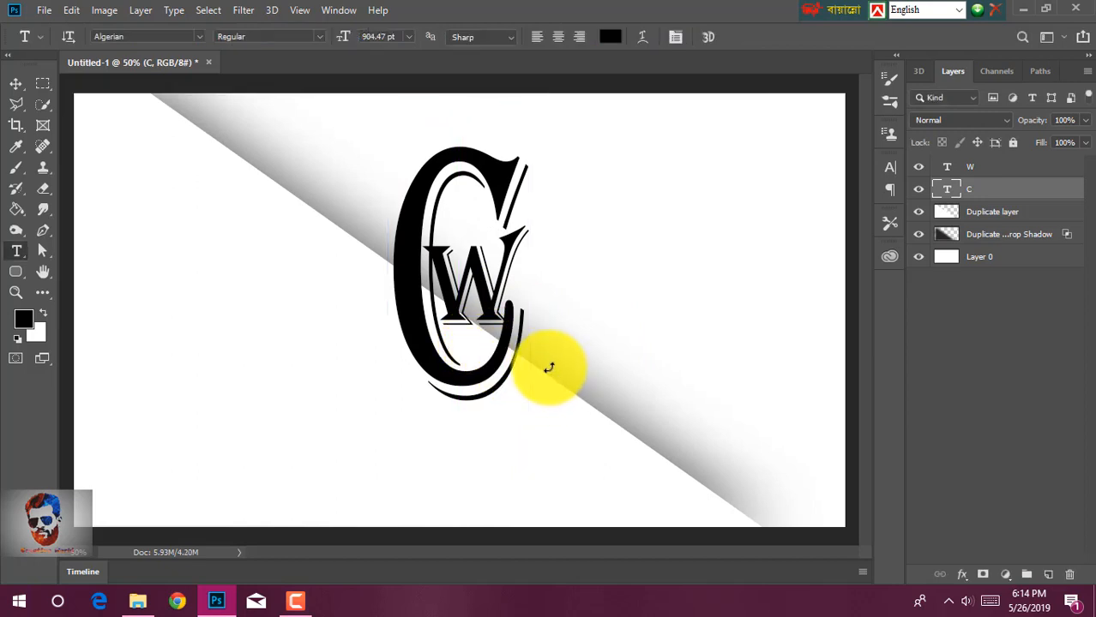
- Nudge the letter W down and slightly left inside the C to about X 989 px, Y 630 px
{"action": "left_click", "coordinate": [964, 172]}
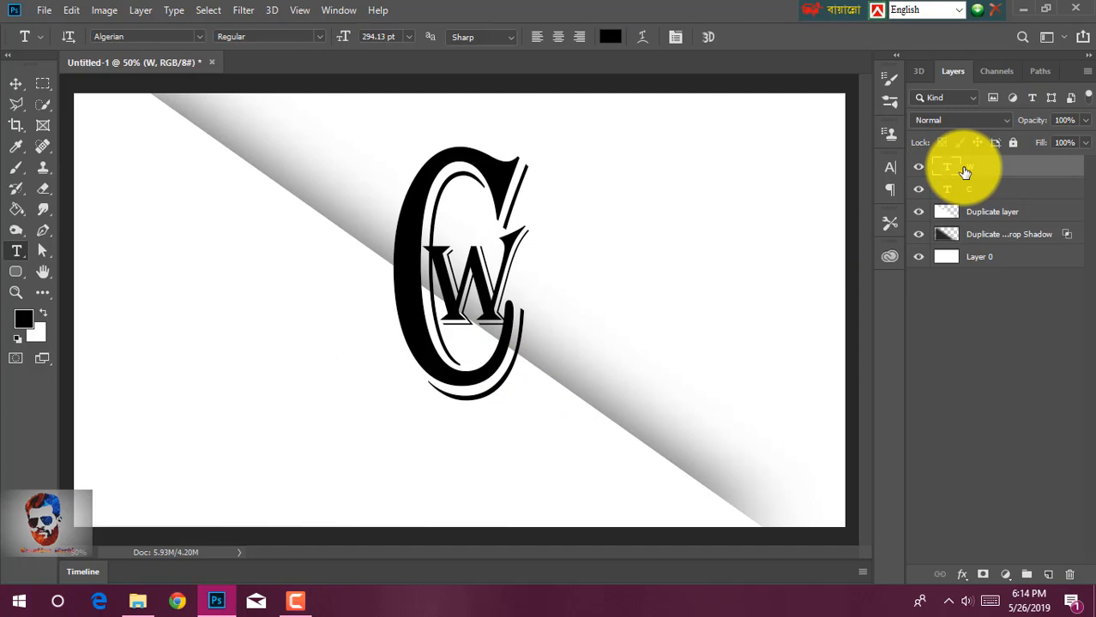
{"action": "key", "text": "ctrl+t"}
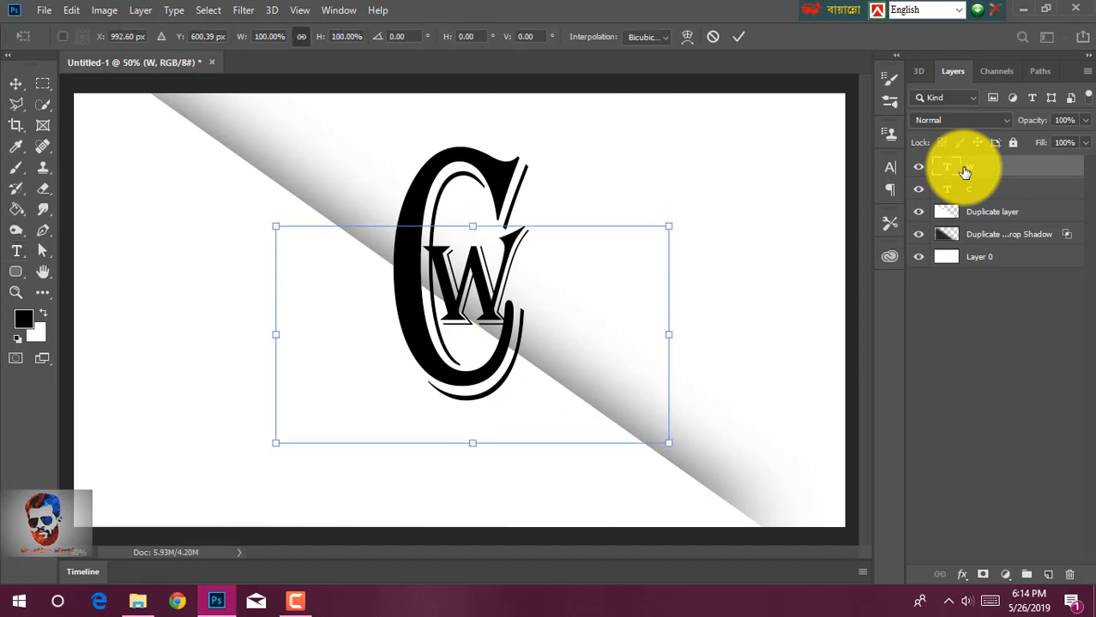
{"action": "key", "text": "Down"}
{"action": "key", "text": "Down"}
{"action": "key", "text": "Down"}
{"action": "key", "text": "Down"}
{"action": "key", "text": "Down"}
{"action": "key", "text": "Down"}
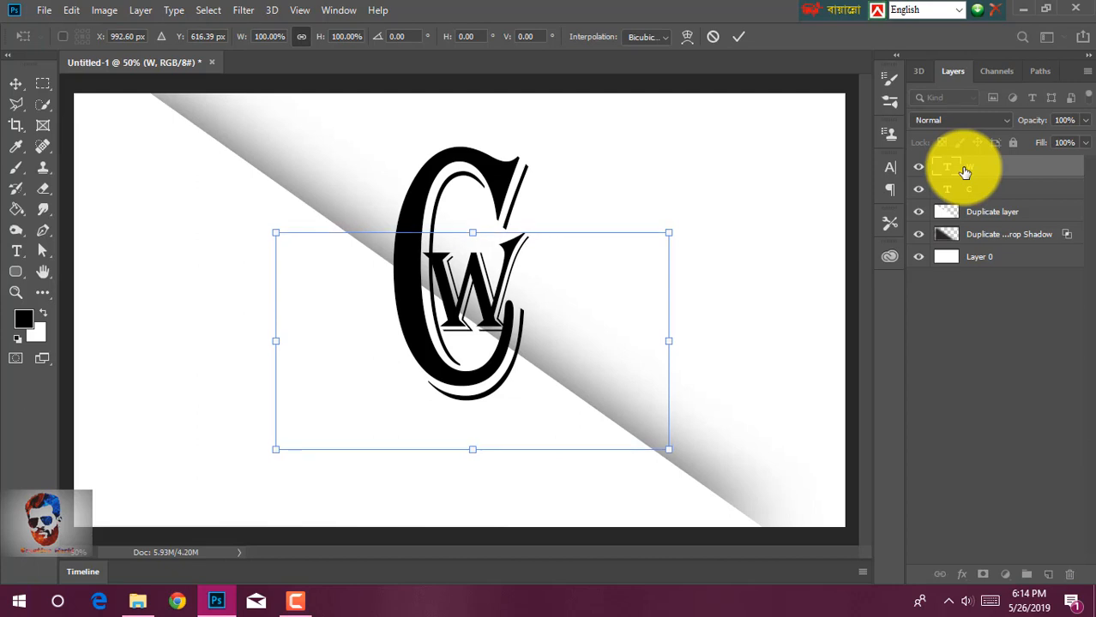
{"action": "key", "text": "Left"}
{"action": "key", "text": "Left"}
{"action": "key", "text": "Left"}
{"action": "key", "text": "Left"}
{"action": "key", "text": "Down"}
{"action": "key", "text": "Down"}
{"action": "key", "text": "Down"}
{"action": "key", "text": "Down"}
{"action": "key", "text": "Down"}
{"action": "key", "text": "Down"}
{"action": "key", "text": "Down"}
{"action": "key", "text": "Down"}
{"action": "key", "text": "Down"}
{"action": "key", "text": "Down"}
{"action": "key", "text": "Down"}
{"action": "key", "text": "Down"}
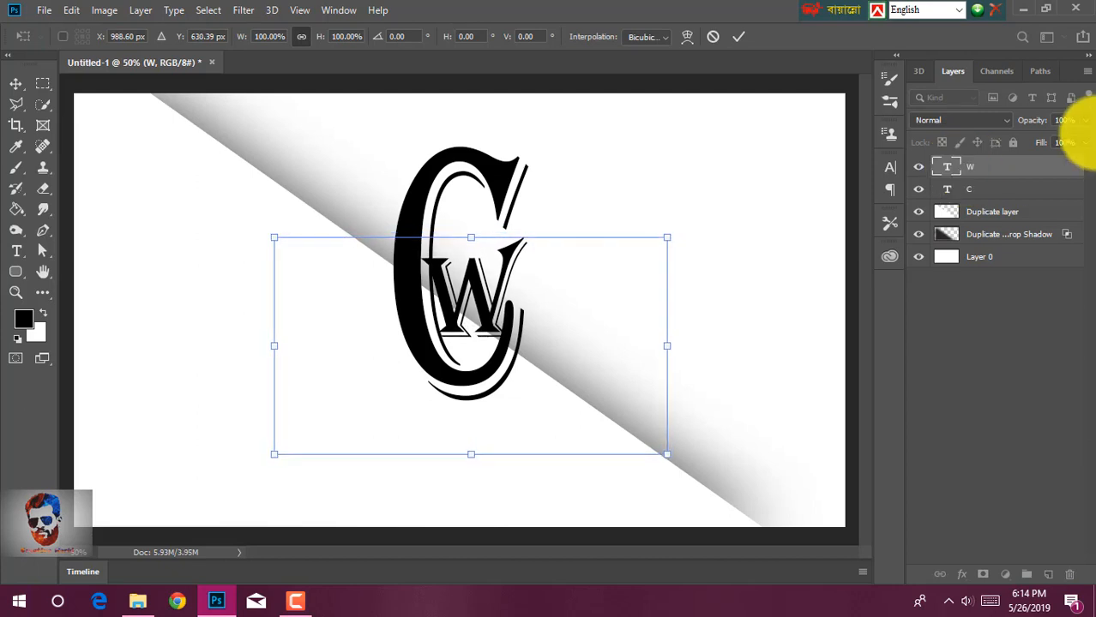
{"action": "key", "text": "Return"}
{"action": "key", "text": "t"}
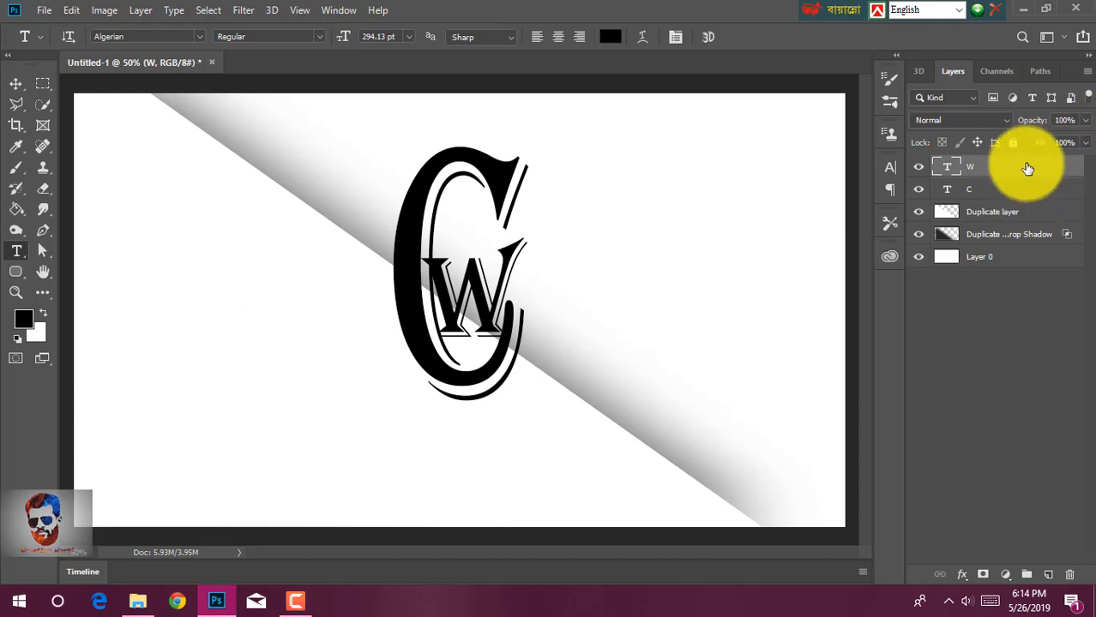
- Merge the W and C text layers into one and move the merged layer directly beneath the Duplicate layer
{"action": "left_click", "coordinate": [986, 190], "text": "shift"}
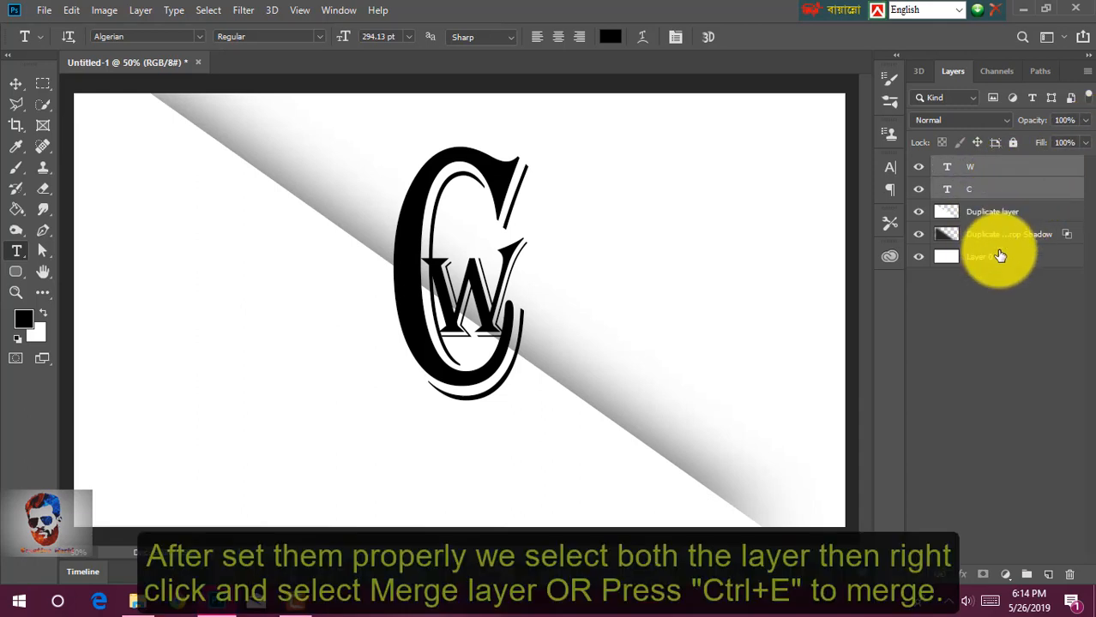
{"action": "right_click", "coordinate": [983, 194]}
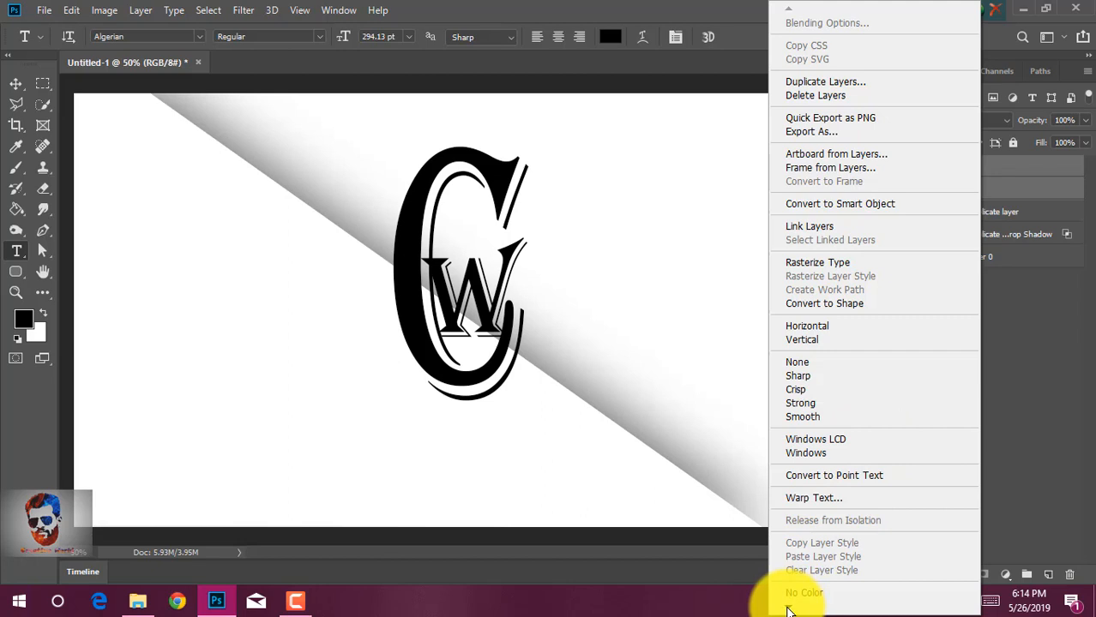
{"action": "scroll", "coordinate": [789, 609], "scroll_direction": "down", "scroll_amount": 1}
{"action": "scroll", "coordinate": [789, 609], "scroll_direction": "down", "scroll_amount": 4}
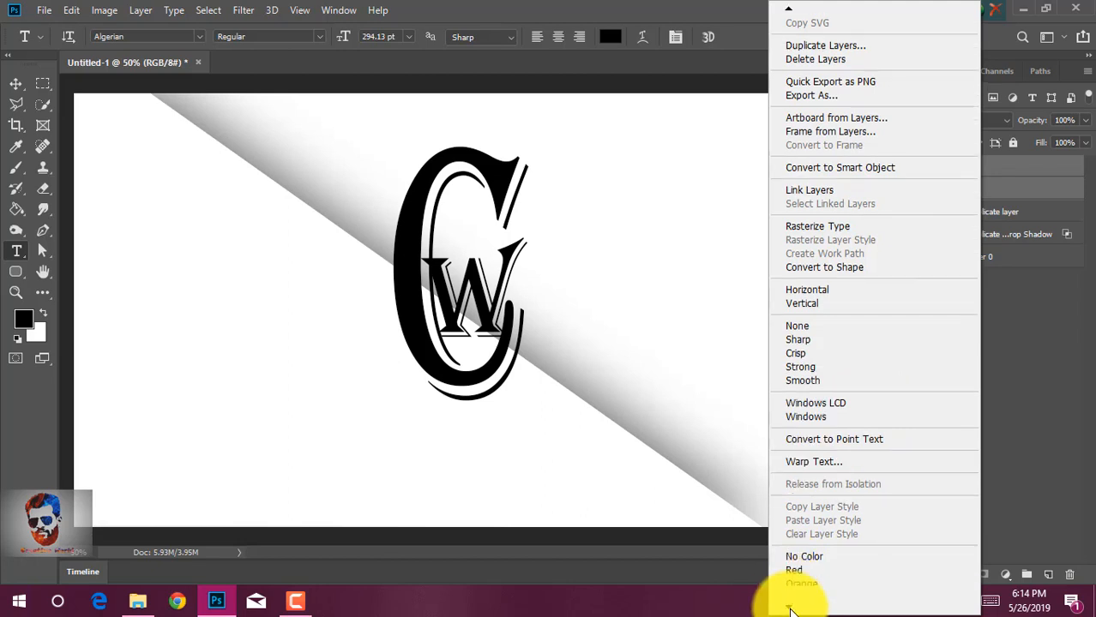
{"action": "scroll", "coordinate": [790, 611], "scroll_direction": "down", "scroll_amount": 5}
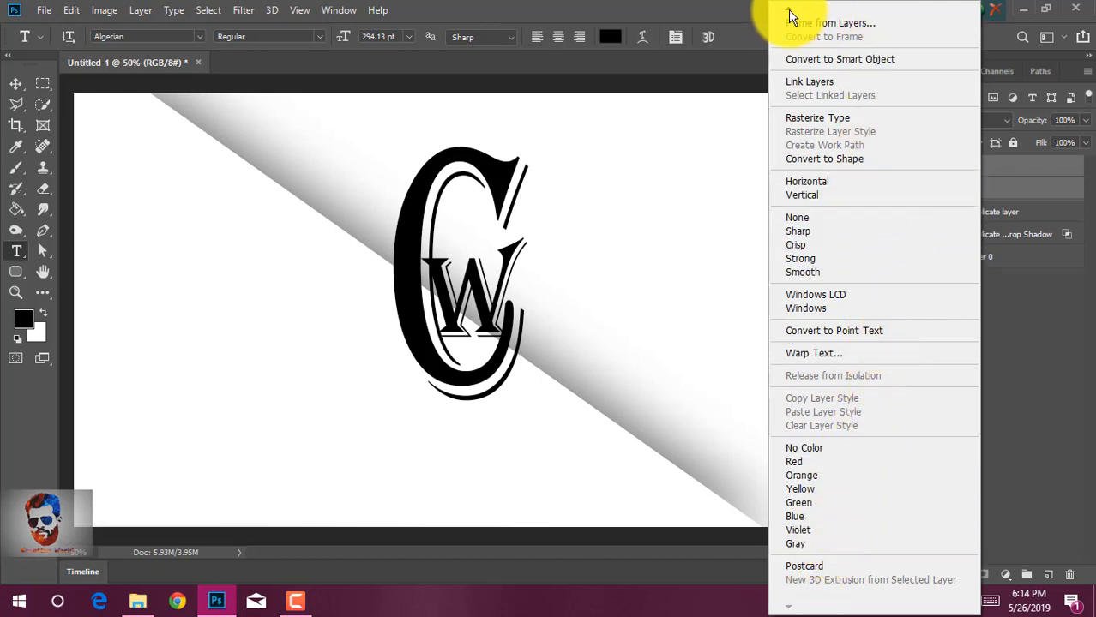
{"action": "mouse_move", "coordinate": [788, 8]}
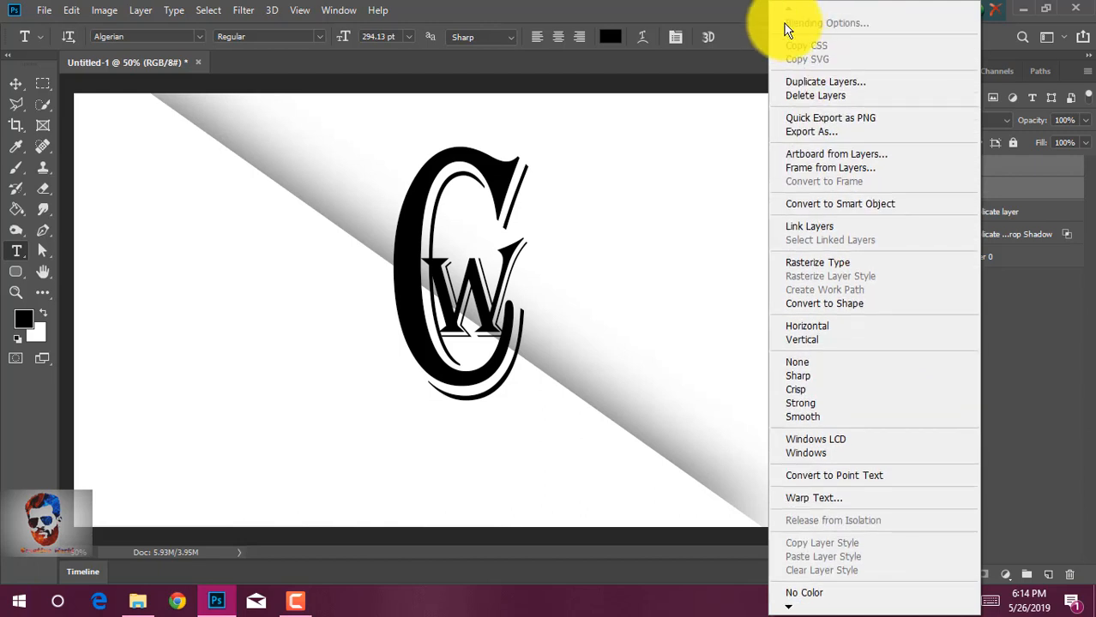
{"action": "left_click", "coordinate": [1046, 311]}
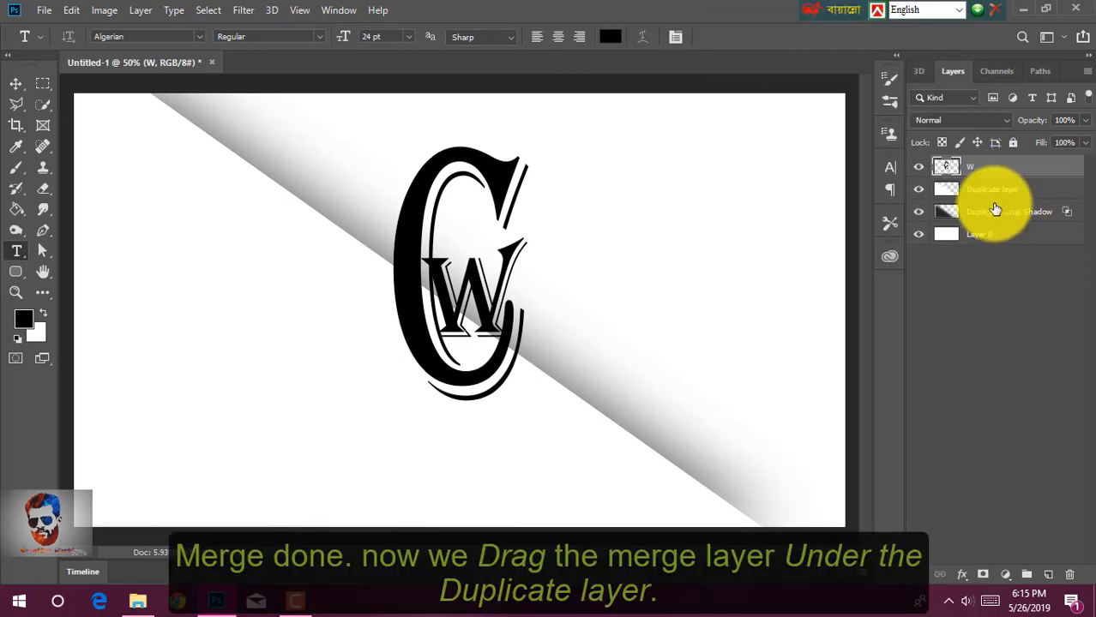
{"action": "left_click_drag", "start_coordinate": [986, 167], "coordinate": [998, 202]}
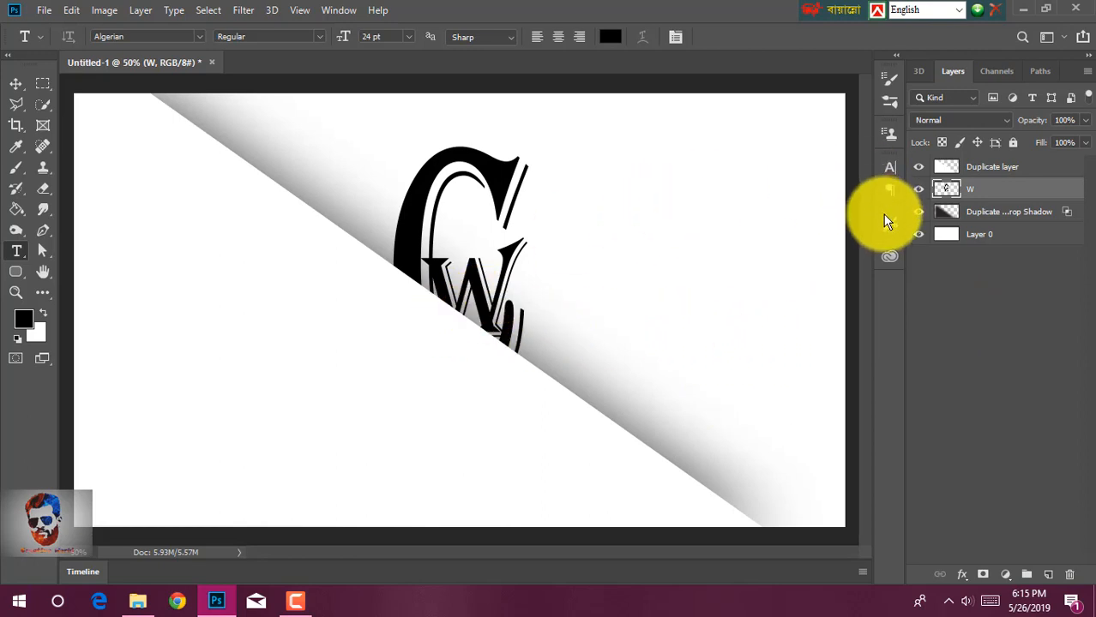
- Transform the merged monogram to about 141% width and 103% height, positioned at about X 1003 px, Y 426 px
{"action": "key", "text": "ctrl+t"}
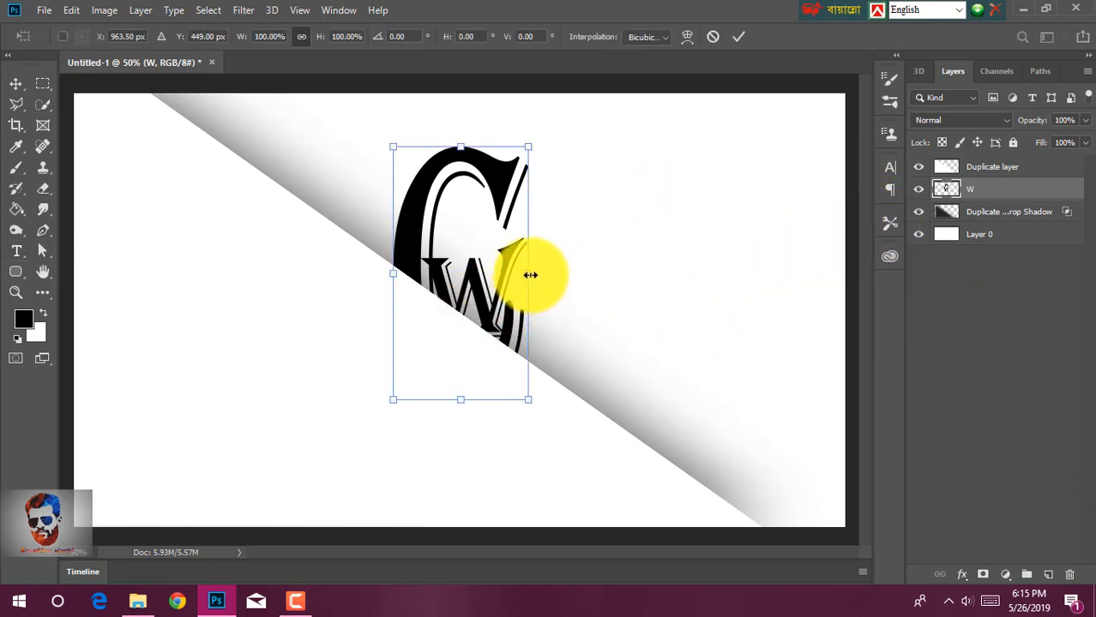
{"action": "left_click_drag", "start_coordinate": [528, 275], "coordinate": [555, 274]}
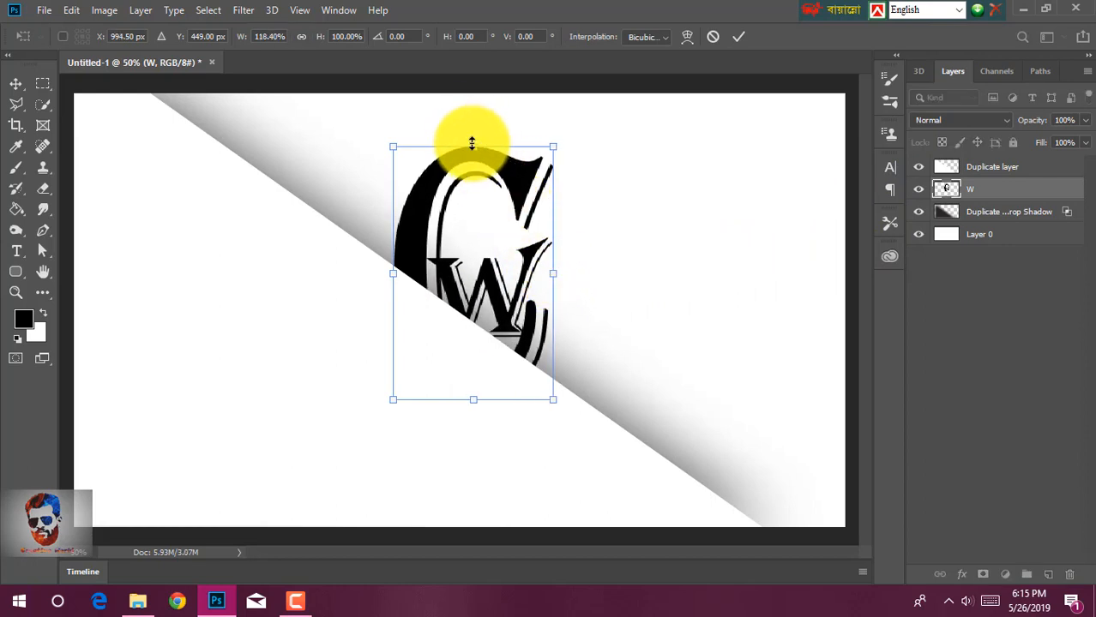
{"action": "left_click_drag", "start_coordinate": [472, 142], "coordinate": [472, 176]}
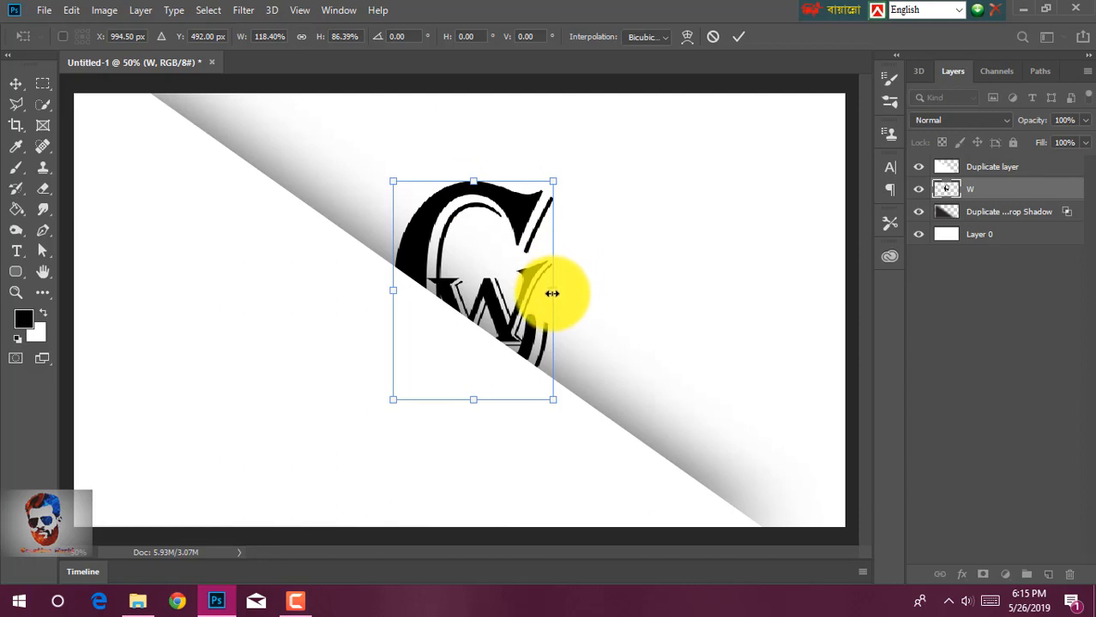
{"action": "left_click_drag", "start_coordinate": [552, 293], "coordinate": [527, 266]}
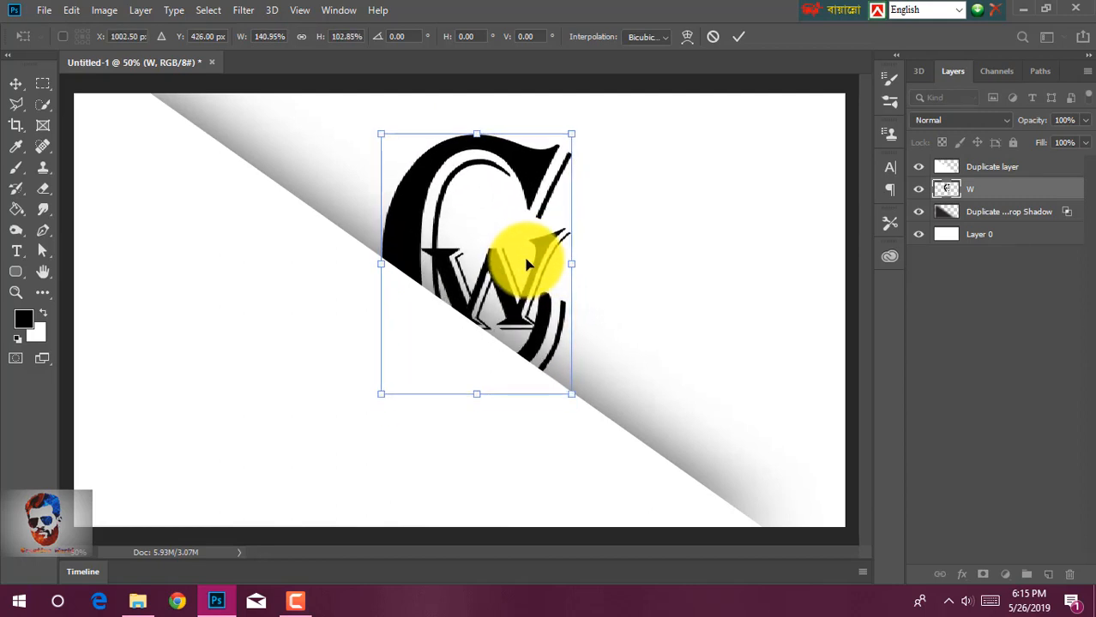
{"action": "key", "text": "Return"}
{"action": "key", "text": "t"}
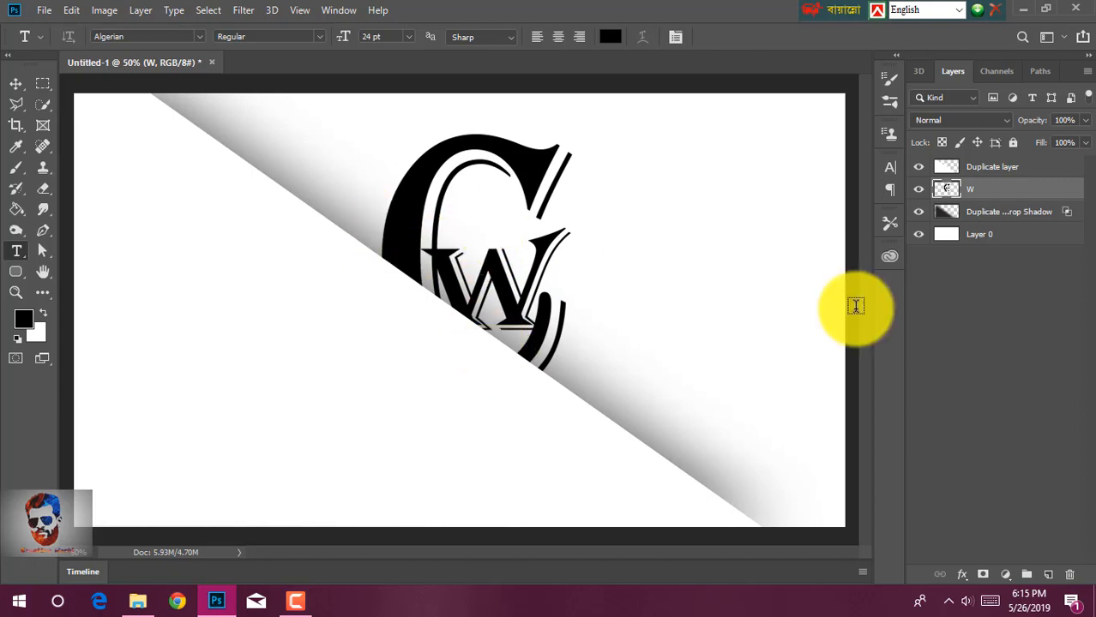
- Paint white with the soft Brush over both ends of the diagonal fold on the Drop Shadow layer, leaving shadow only around the monogram
{"action": "left_click", "coordinate": [949, 214]}
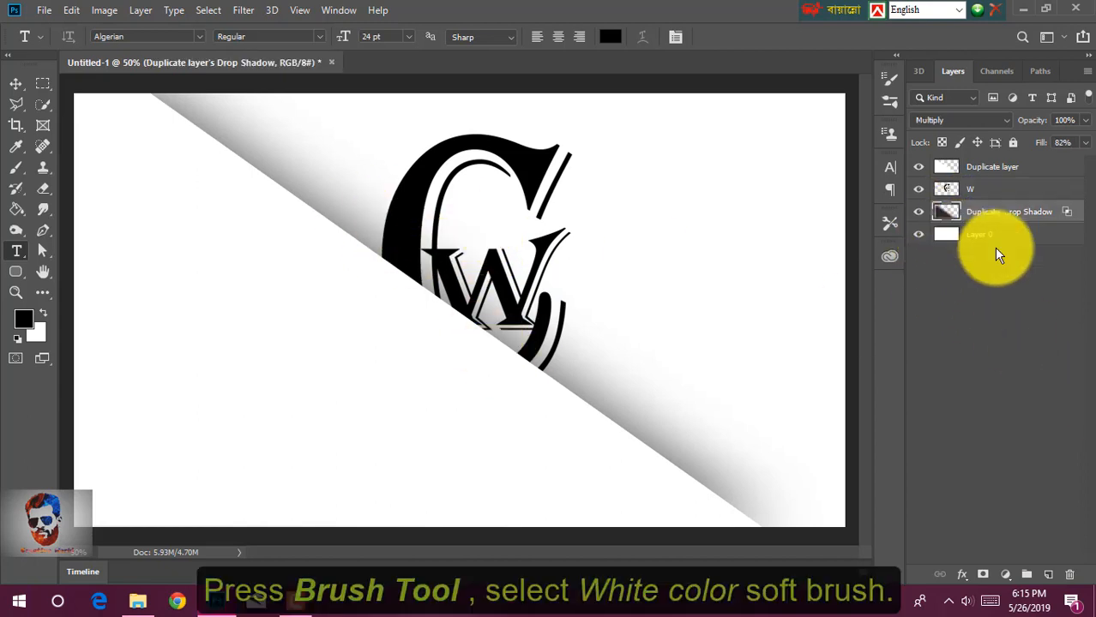
{"action": "left_click", "coordinate": [19, 168]}
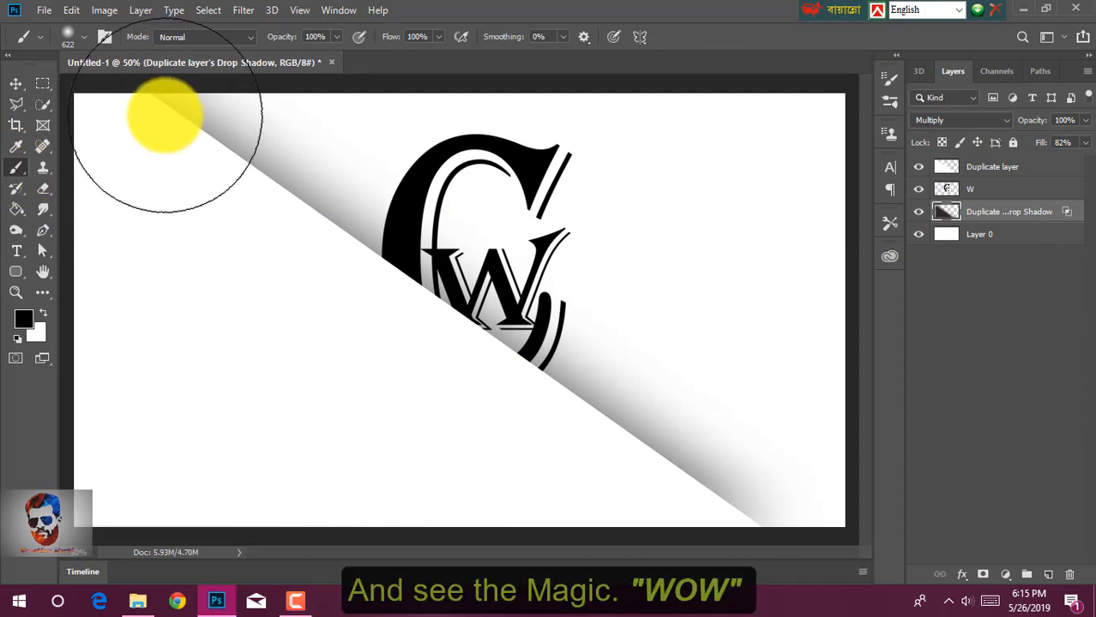
{"action": "key", "text": "x"}
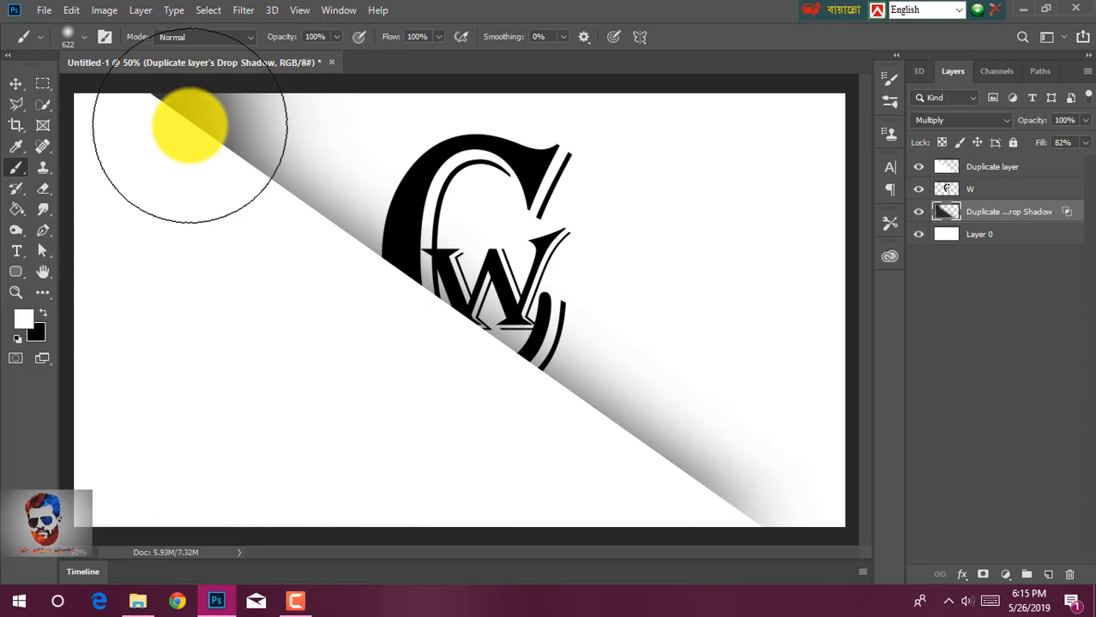
{"action": "mouse_move", "coordinate": [190, 125]}
{"action": "left_mouse_down"}
{"action": "mouse_move", "coordinate": [143, 99]}
{"action": "mouse_move", "coordinate": [198, 98]}
{"action": "mouse_move", "coordinate": [237, 82]}
{"action": "mouse_move", "coordinate": [237, 104]}
{"action": "mouse_move", "coordinate": [211, 141]}
{"action": "mouse_move", "coordinate": [258, 190]}
{"action": "left_mouse_up"}
{"action": "mouse_move", "coordinate": [235, 194]}
{"action": "left_mouse_down"}
{"action": "mouse_move", "coordinate": [225, 184]}
{"action": "mouse_move", "coordinate": [249, 196]}
{"action": "left_mouse_up"}
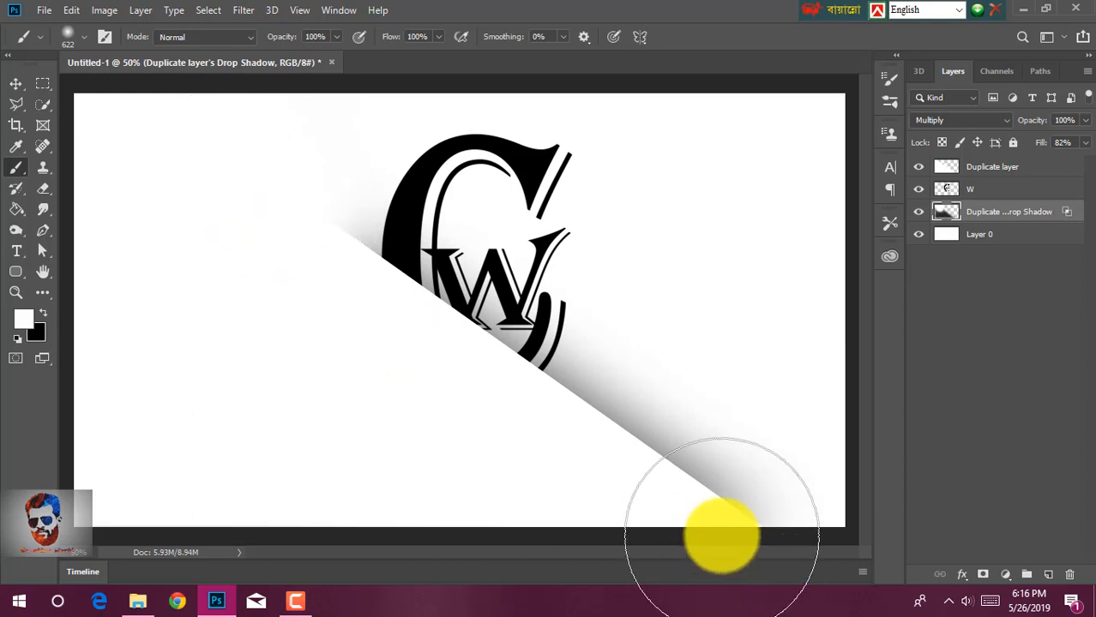
{"action": "left_click_drag", "start_coordinate": [738, 516], "coordinate": [628, 453]}
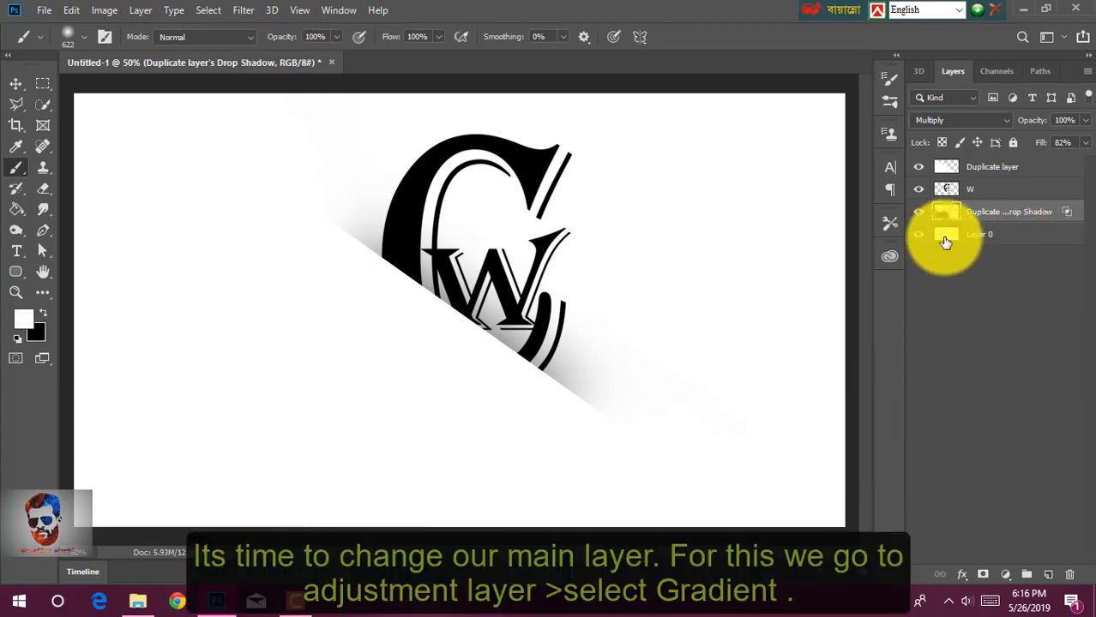
- Select the white background layer, Layer 0
{"action": "left_click", "coordinate": [946, 239]}
{"action": "left_click", "coordinate": [1005, 574]}
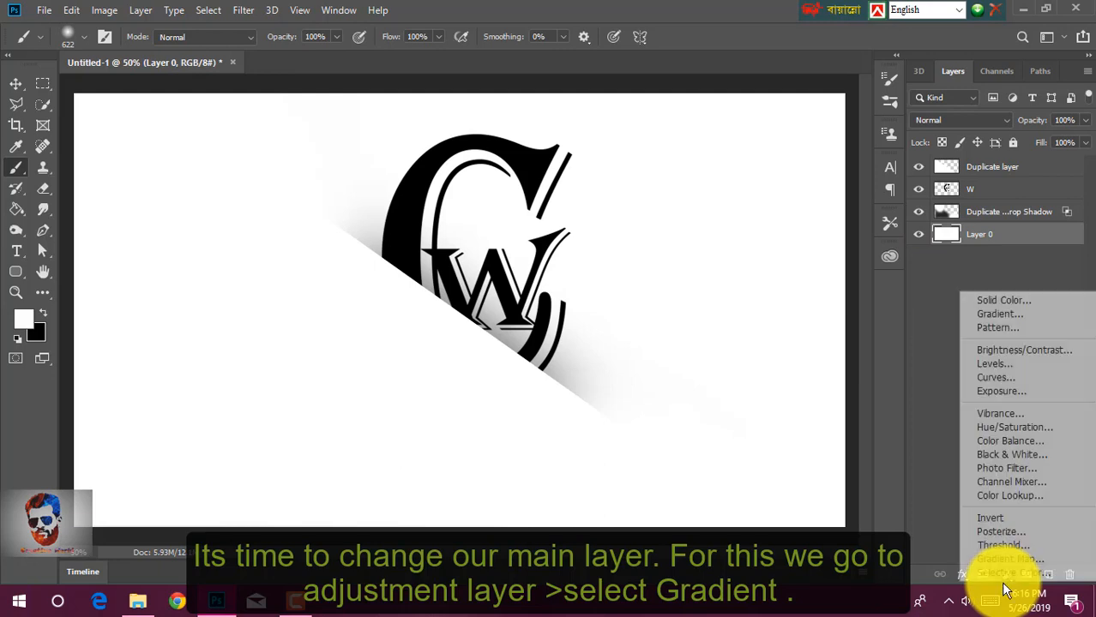
{"action": "left_click", "coordinate": [1016, 303]}
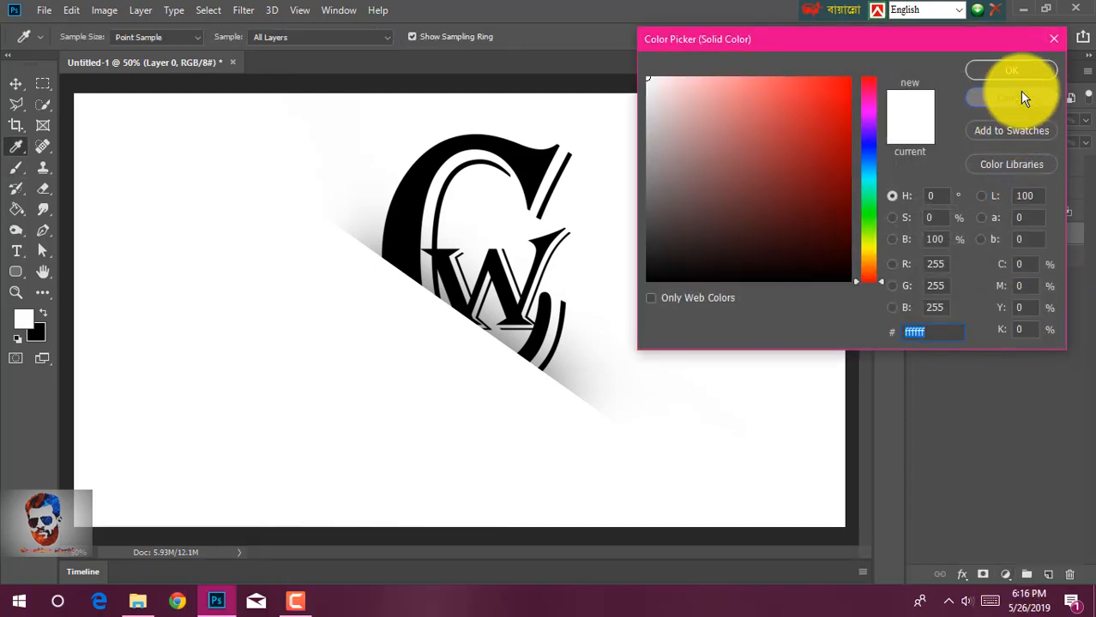
{"action": "left_click", "coordinate": [1019, 94]}
- Add a Gradient fill layer above Layer 0 using the Foreground to Background preset, white to black
{"action": "left_click", "coordinate": [1006, 572]}
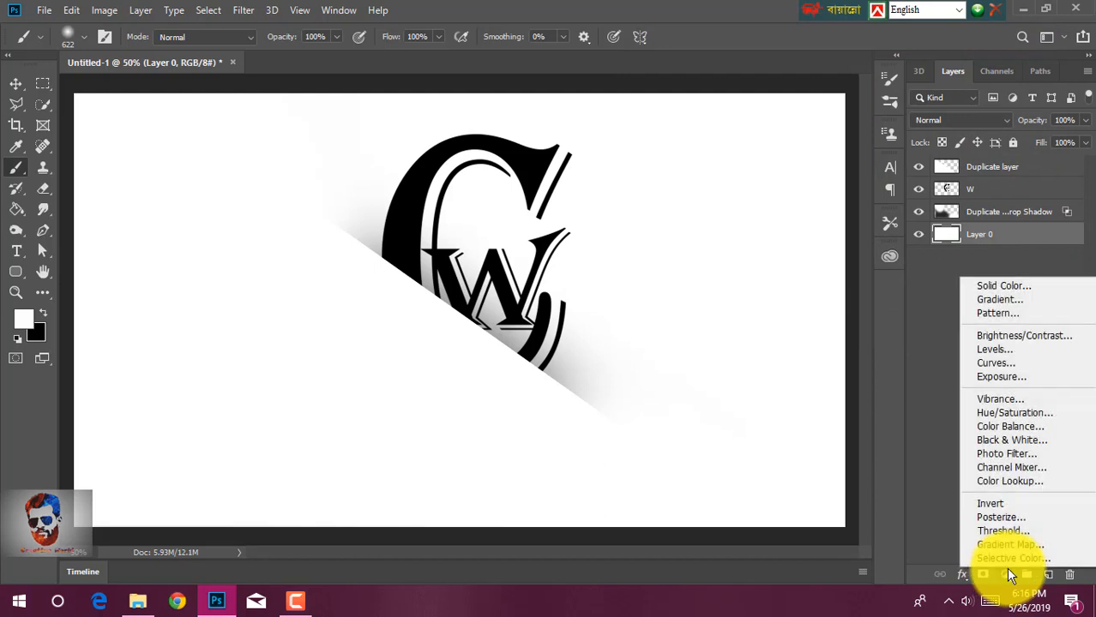
{"action": "left_click", "coordinate": [1005, 298]}
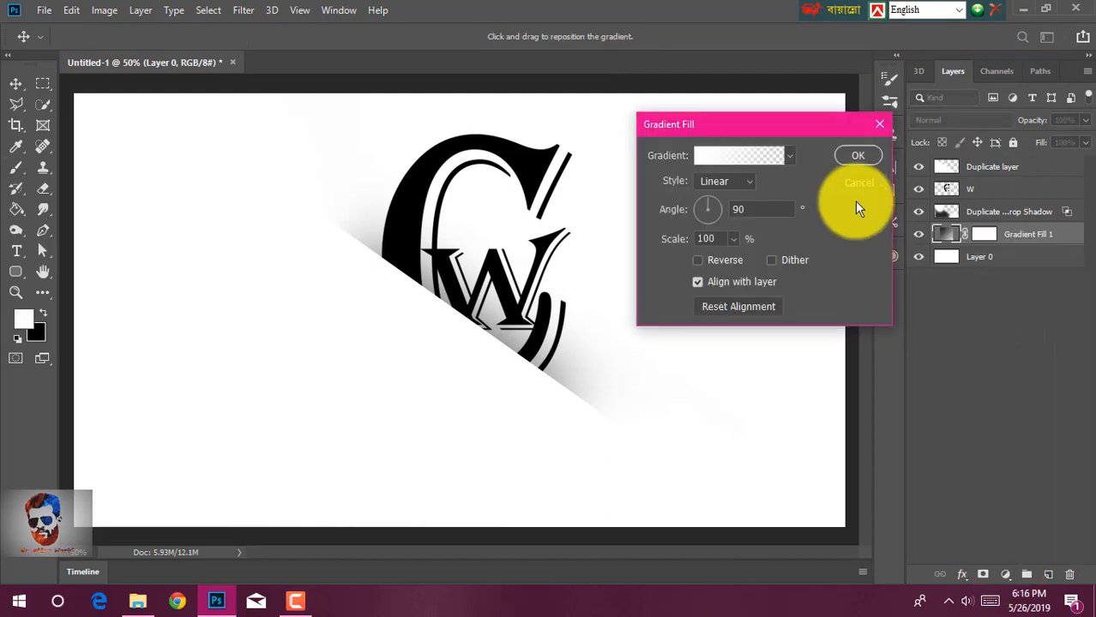
{"action": "left_click", "coordinate": [744, 156]}
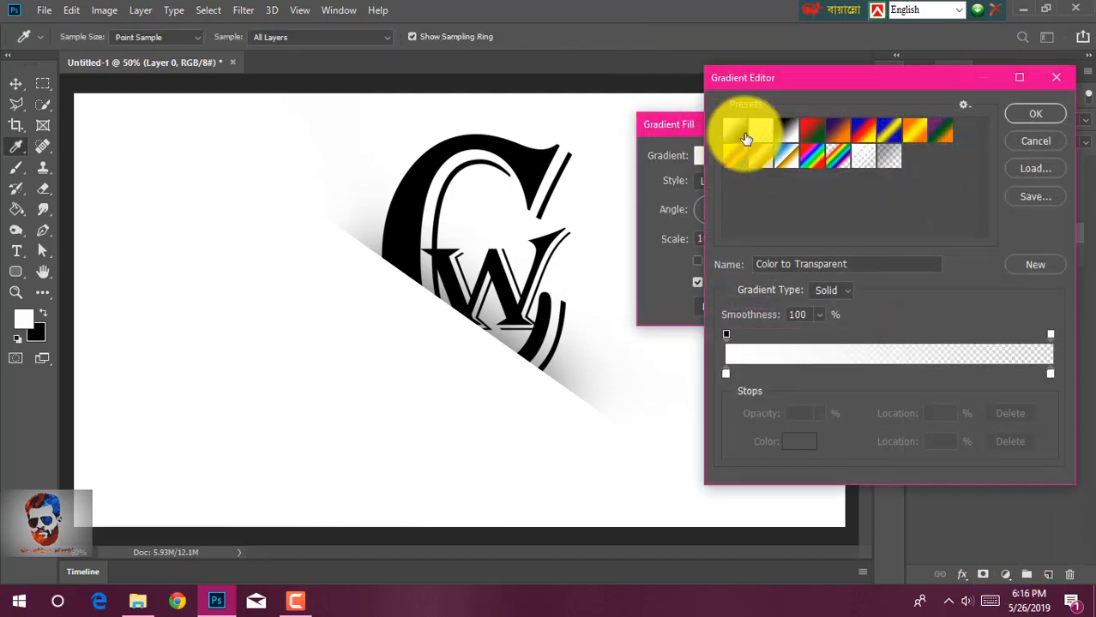
{"action": "left_click", "coordinate": [736, 137]}
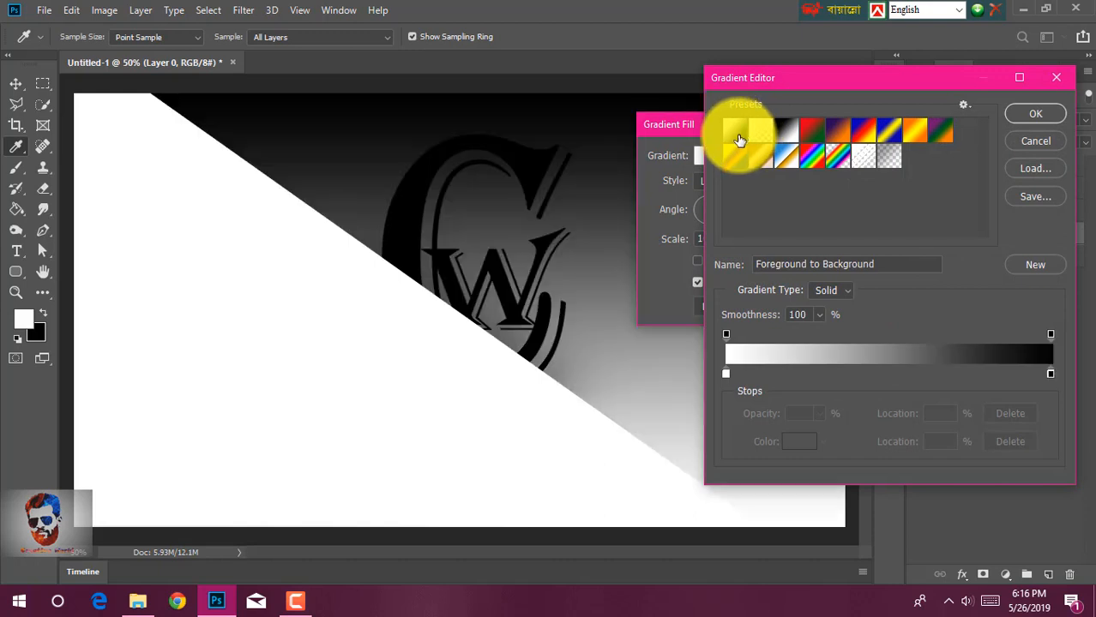
{"action": "left_click", "coordinate": [1036, 115]}
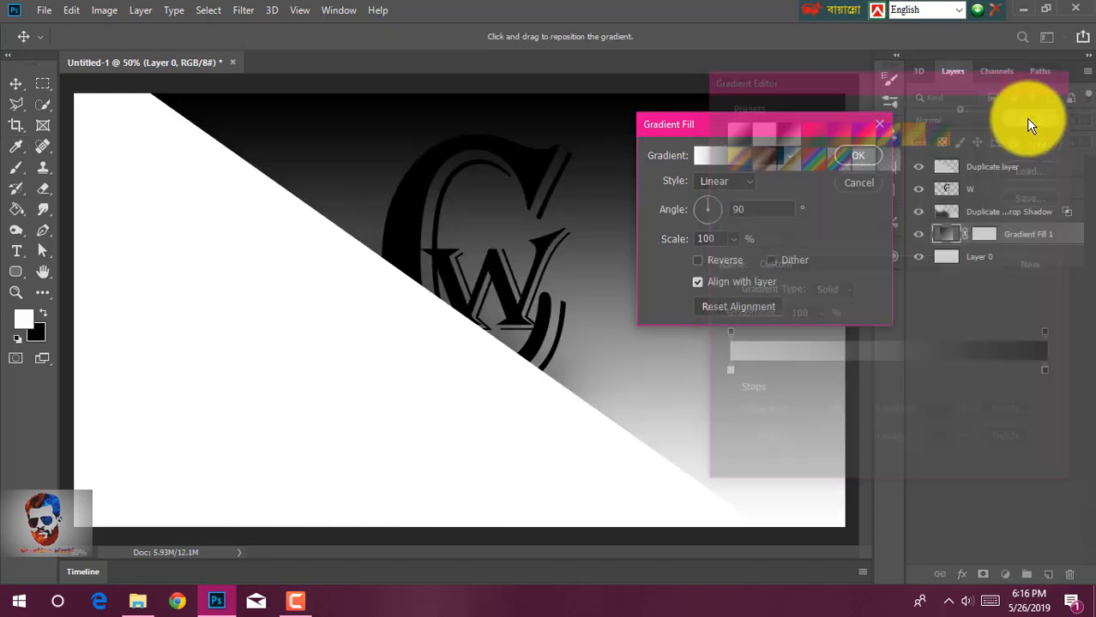
- Set the gradient fill's style to Radial and its scale to 1000%, leaving the gradient colors unreversed
{"action": "left_click", "coordinate": [723, 181]}
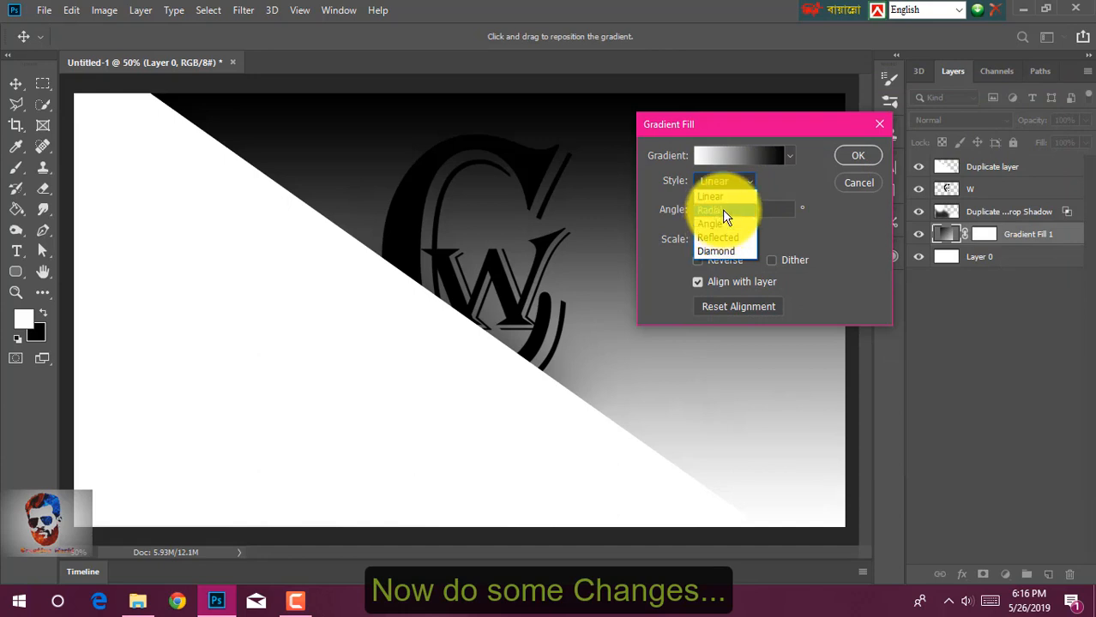
{"action": "left_click", "coordinate": [722, 211]}
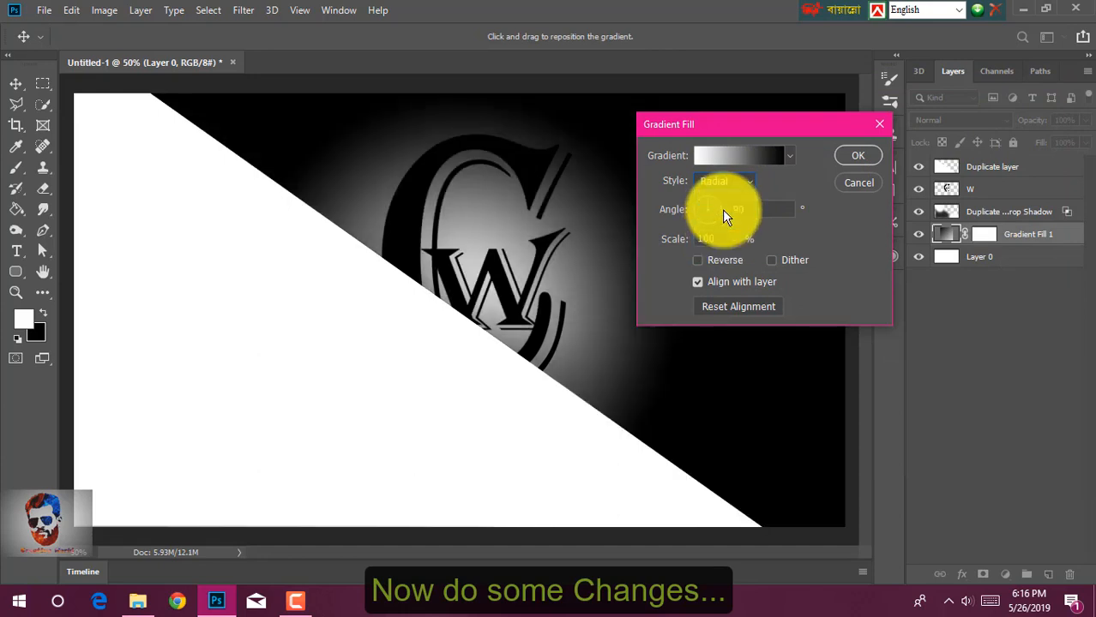
{"action": "left_click", "coordinate": [698, 259]}
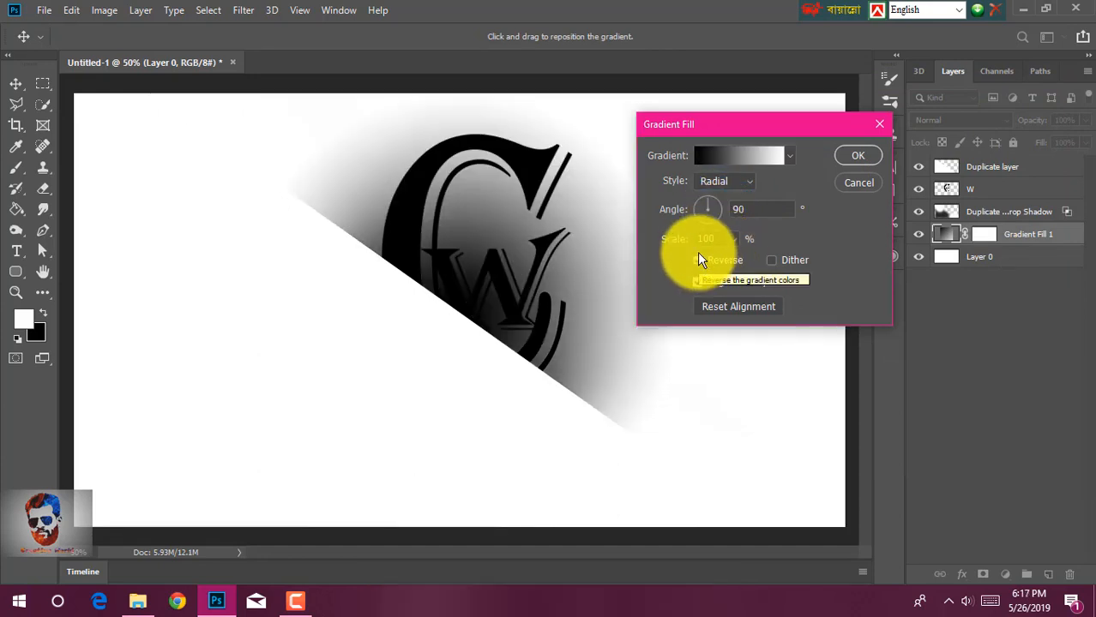
{"action": "left_click", "coordinate": [733, 239]}
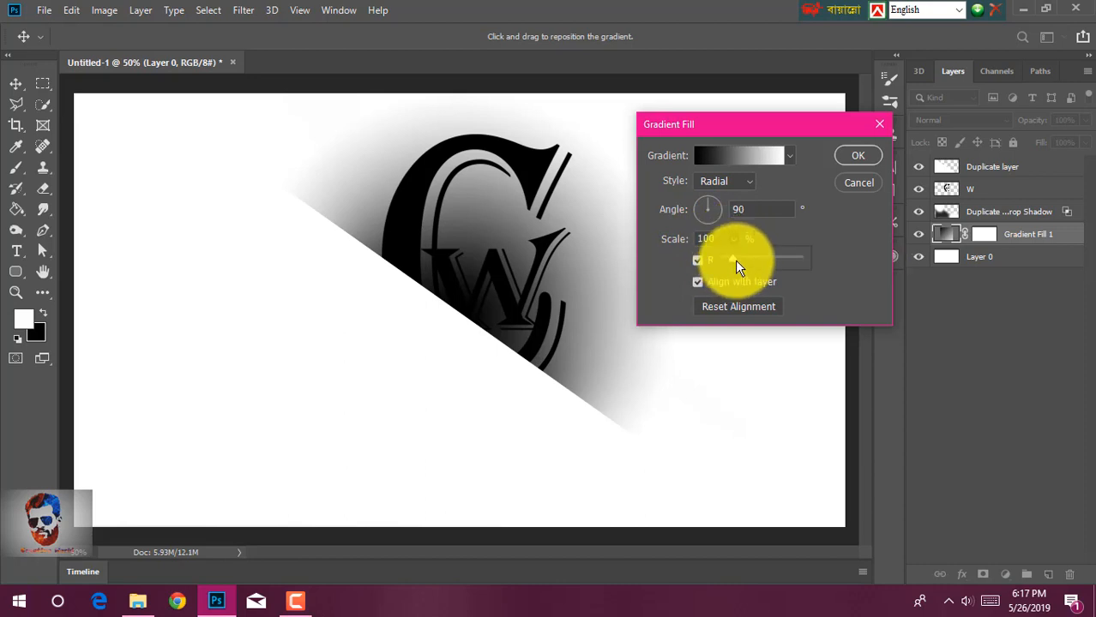
{"action": "left_click_drag", "start_coordinate": [735, 260], "coordinate": [799, 262]}
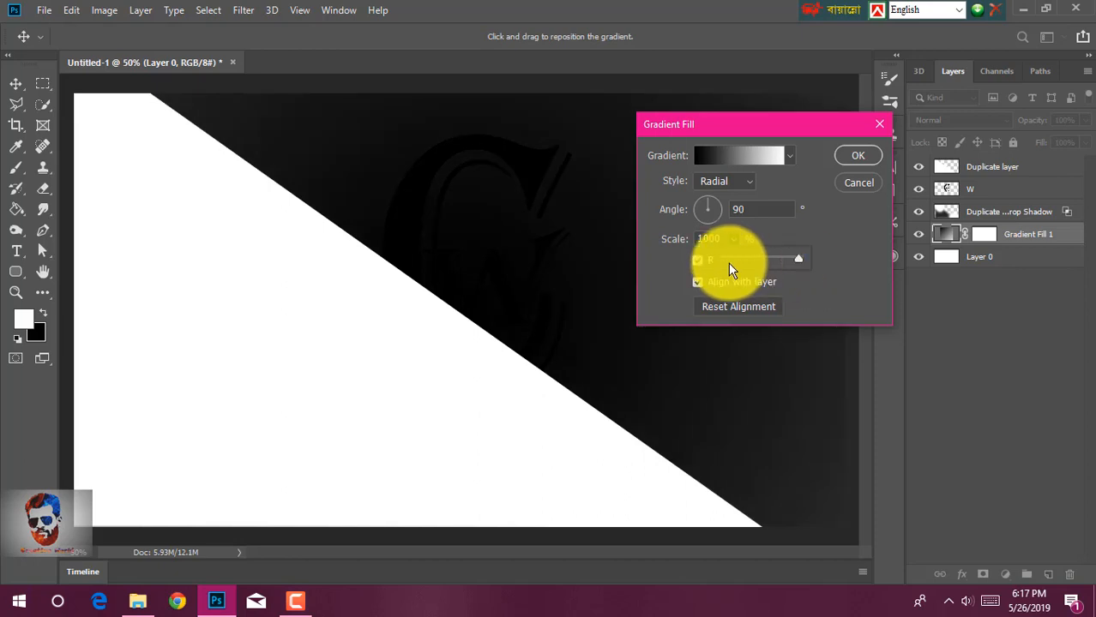
{"action": "left_click", "coordinate": [697, 260]}
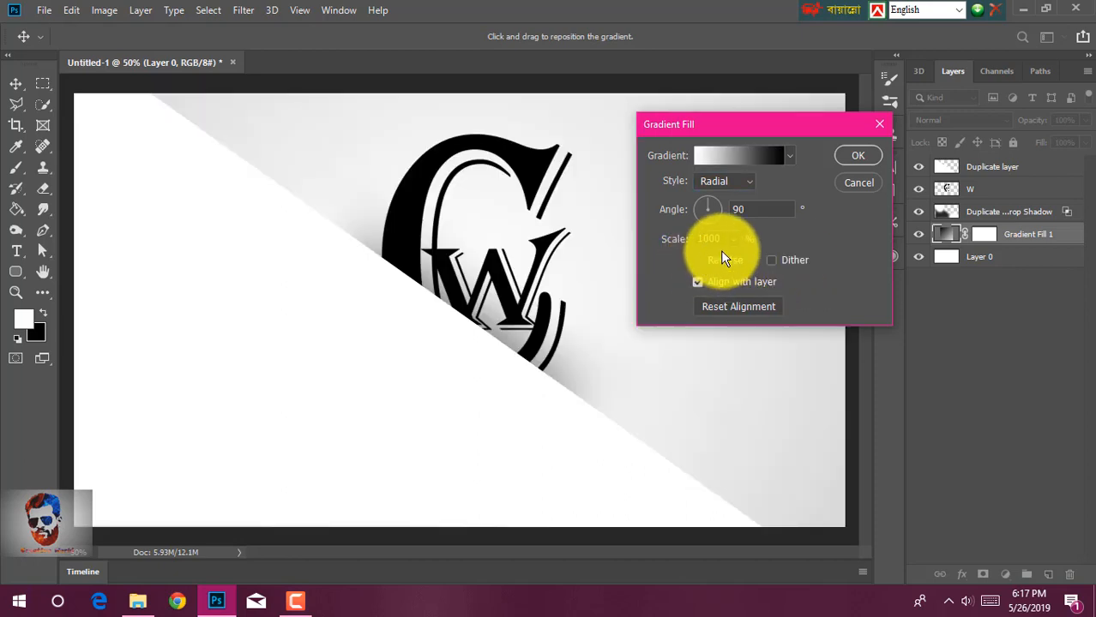
- Reduce the radial gradient's scale to 429% and apply the gradient fill
{"action": "left_click", "coordinate": [735, 240]}
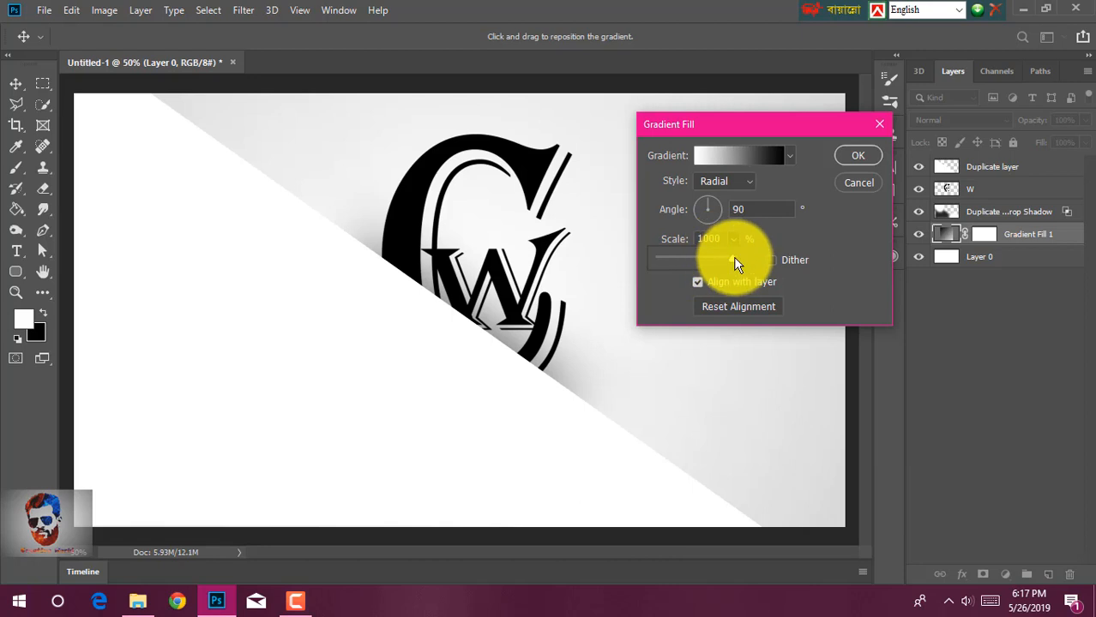
{"action": "left_click_drag", "start_coordinate": [729, 259], "coordinate": [690, 262]}
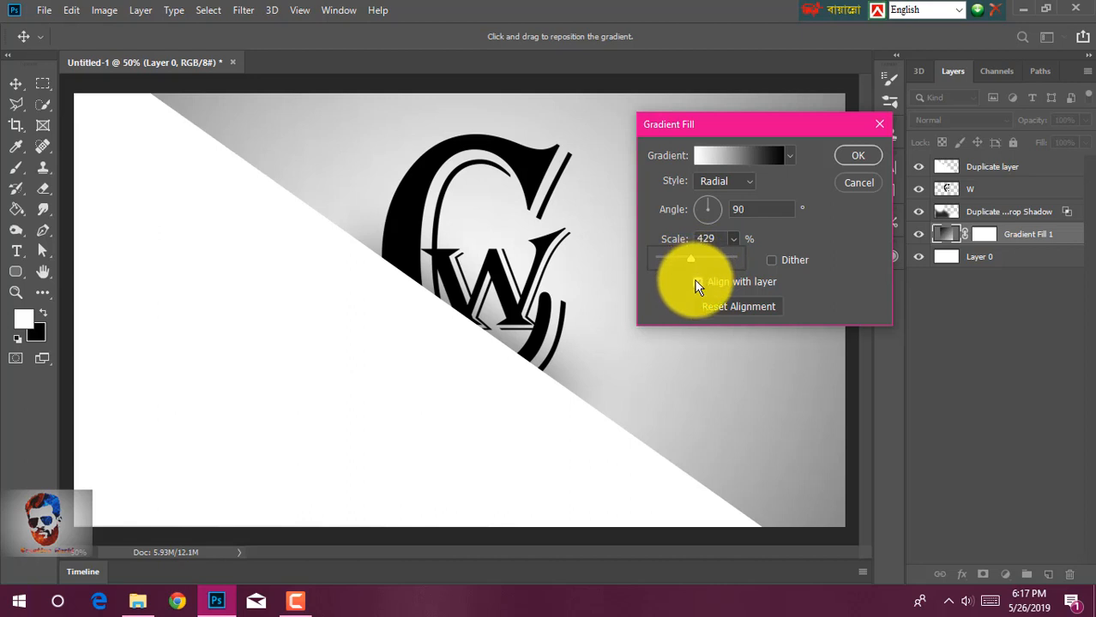
{"action": "left_click", "coordinate": [736, 250]}
{"action": "left_click", "coordinate": [847, 157]}
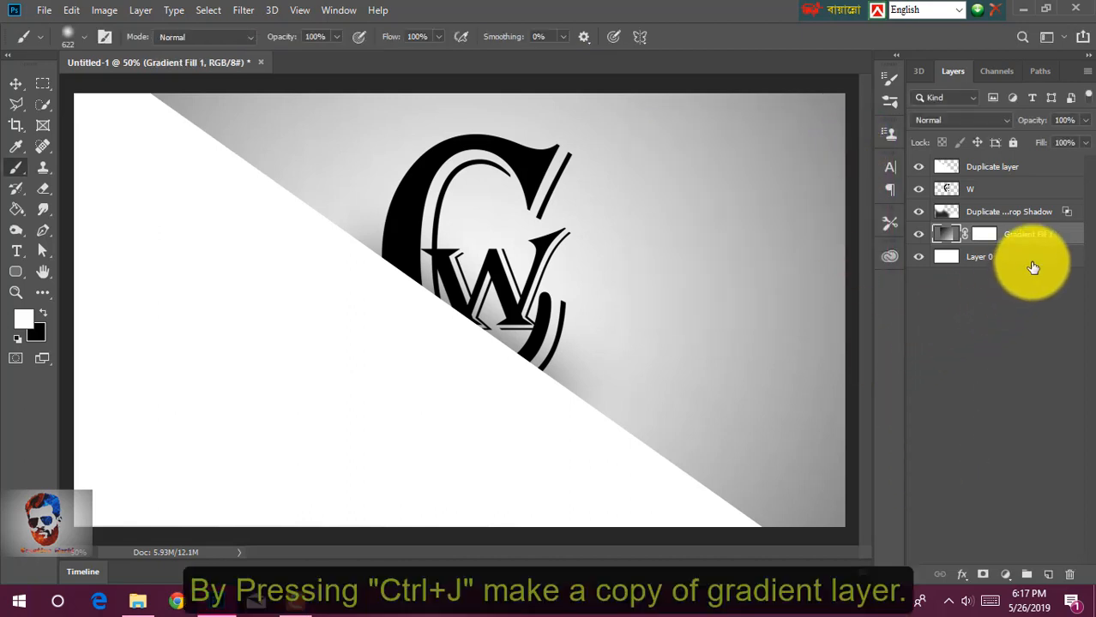
- Duplicate the gradient fill layer, placing the copy at the top of the stack as a clipping mask on Duplicate layer
{"action": "left_click", "coordinate": [982, 167]}
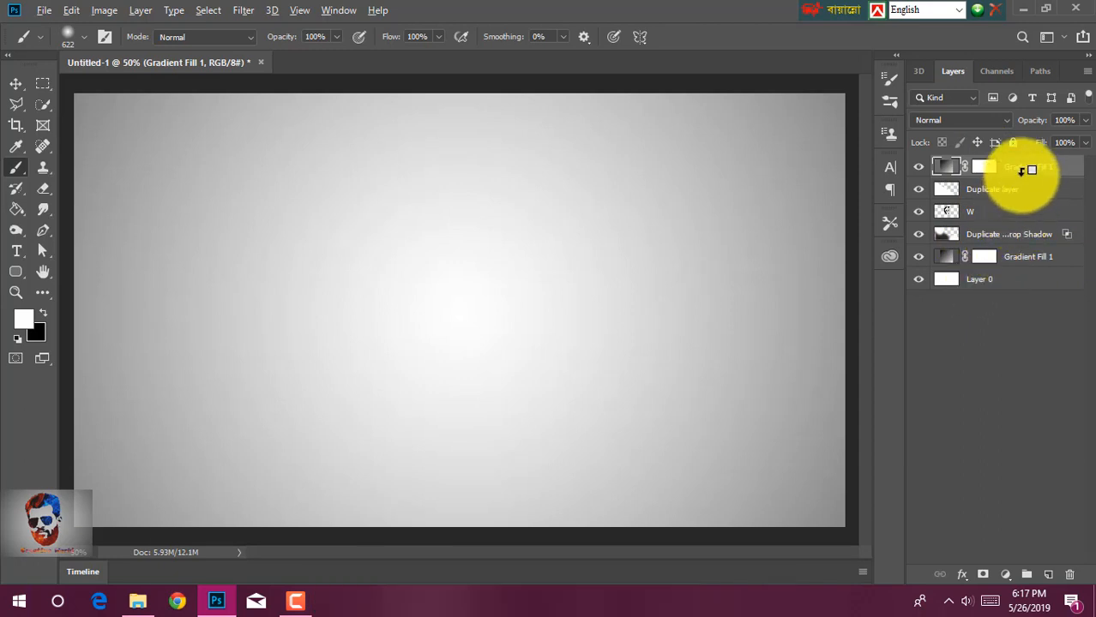
{"action": "left_click", "coordinate": [1026, 171], "text": "alt"}
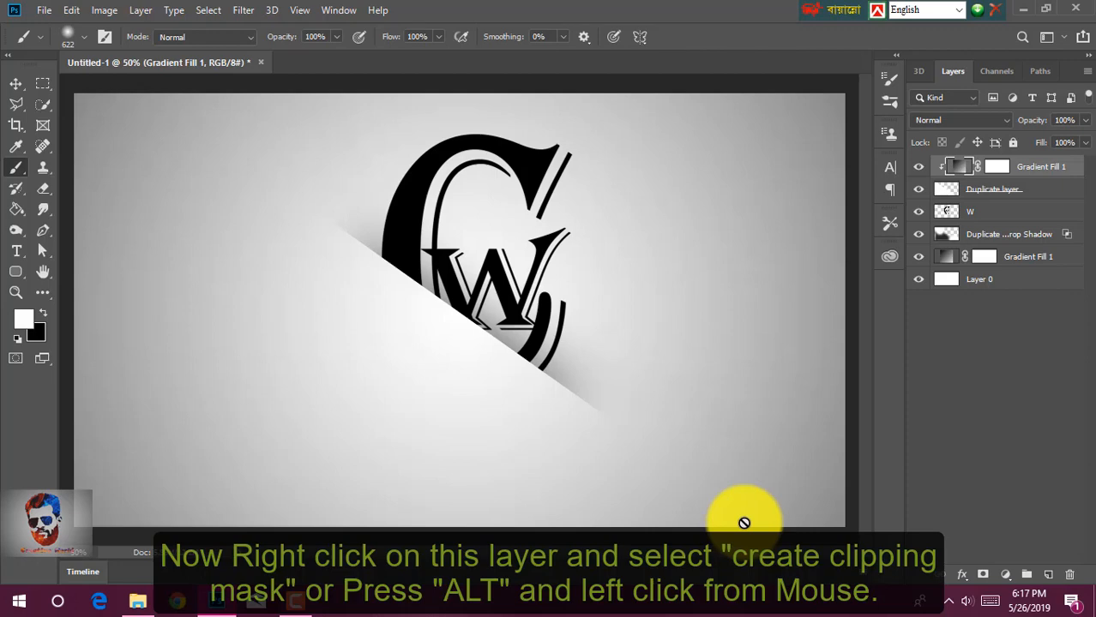
- Save the document as a Photoshop file named "C letter" in the cc 2019 folder
{"action": "key", "text": "shift+ctrl+s"}
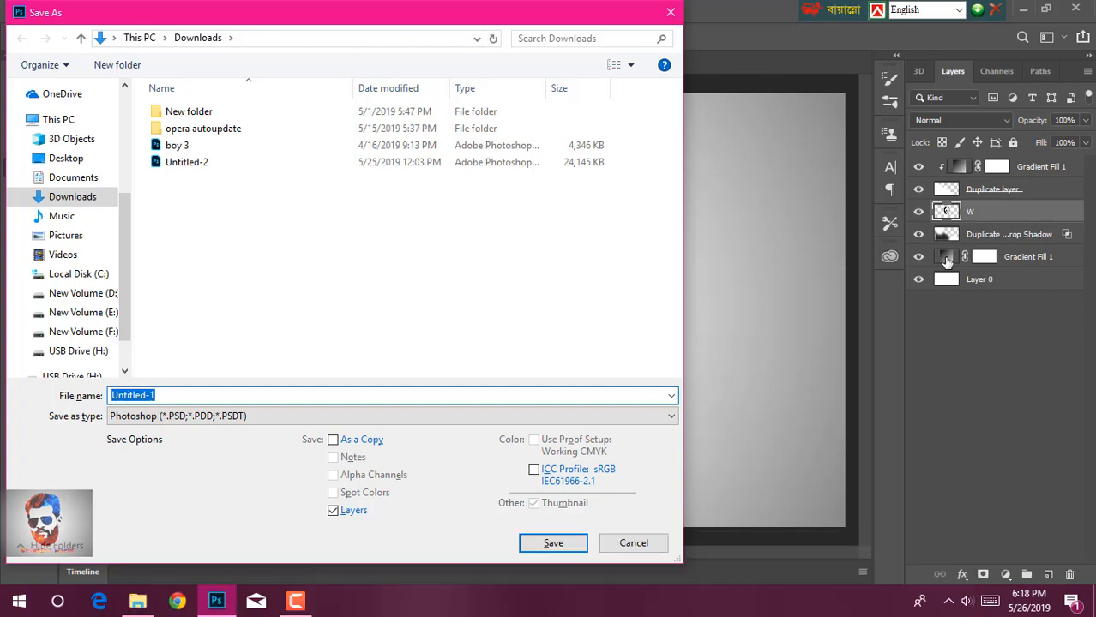
{"action": "left_click_drag", "start_coordinate": [377, 21], "coordinate": [611, 56]}
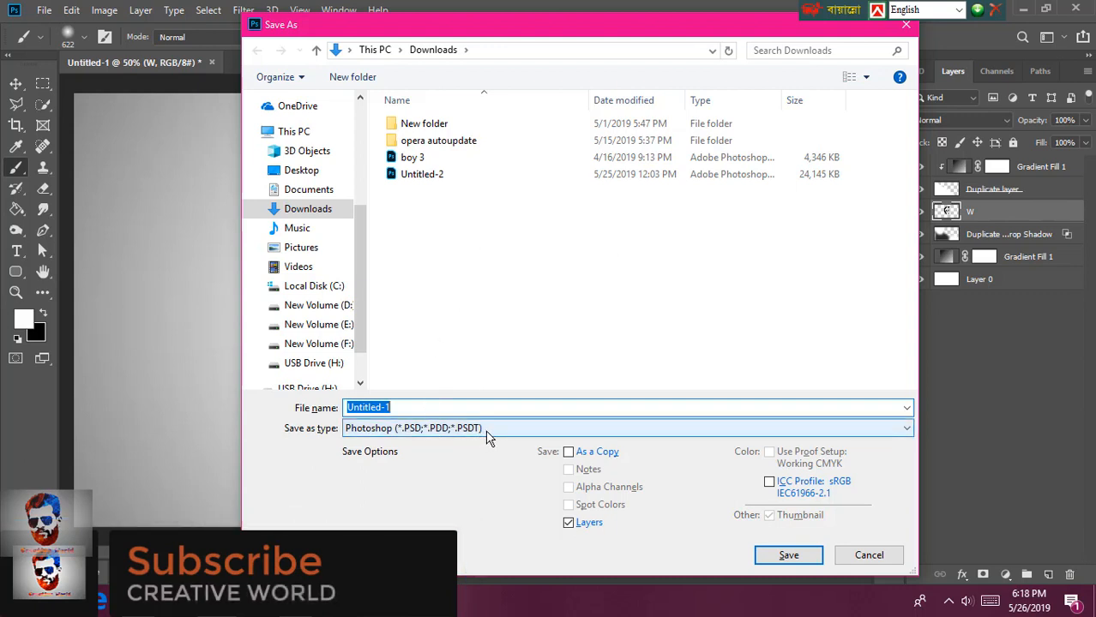
{"action": "type", "text": "C "}
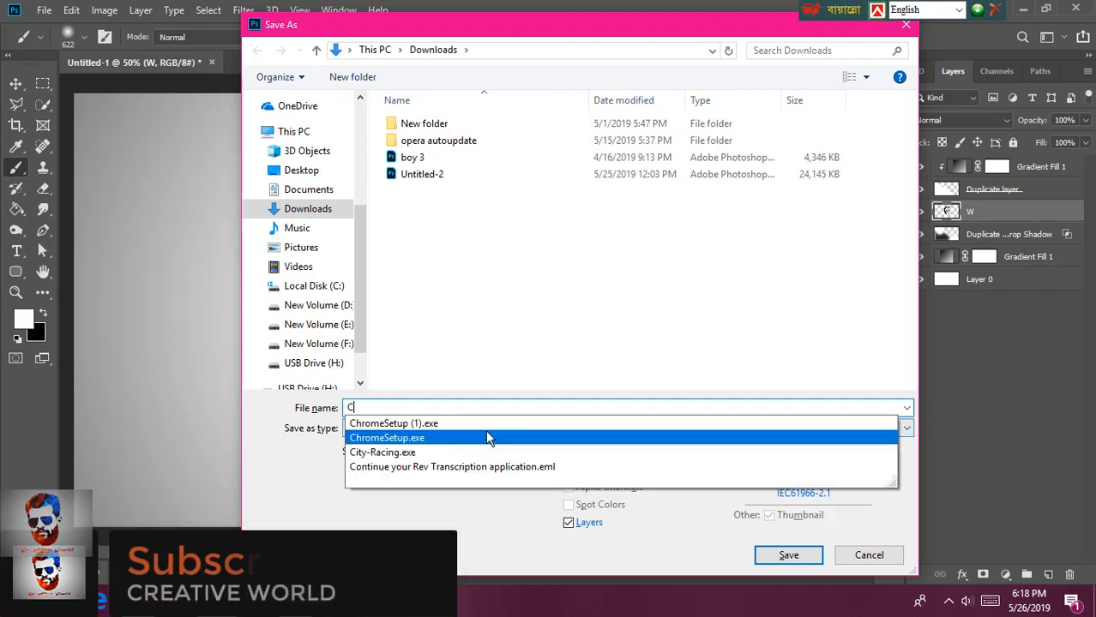
{"action": "type", "text": "letter"}
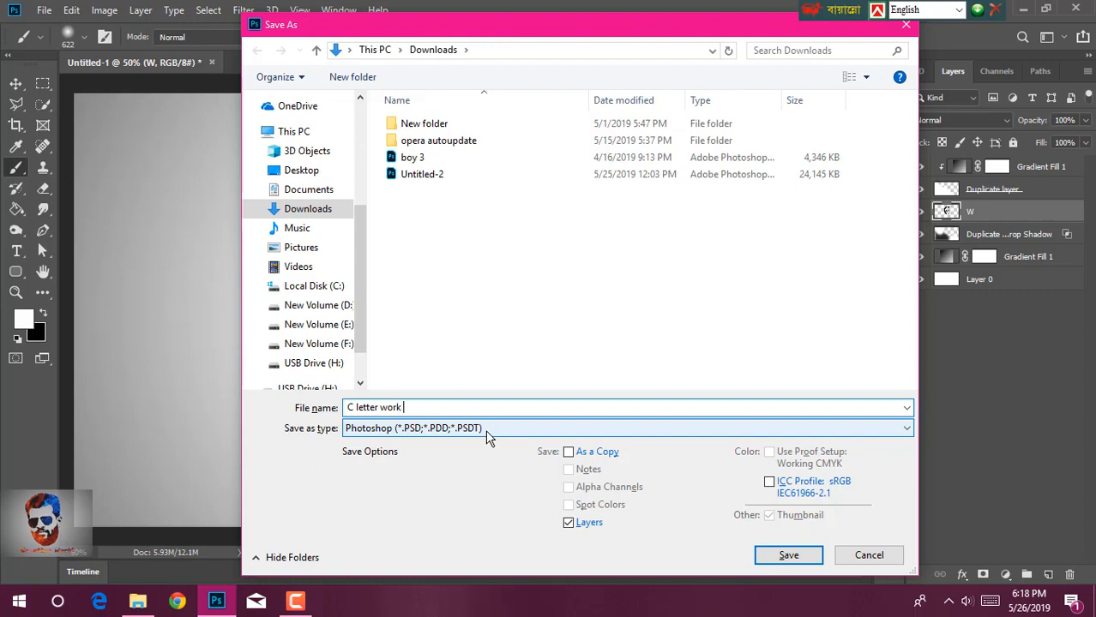
{"action": "type", "text": "work"}
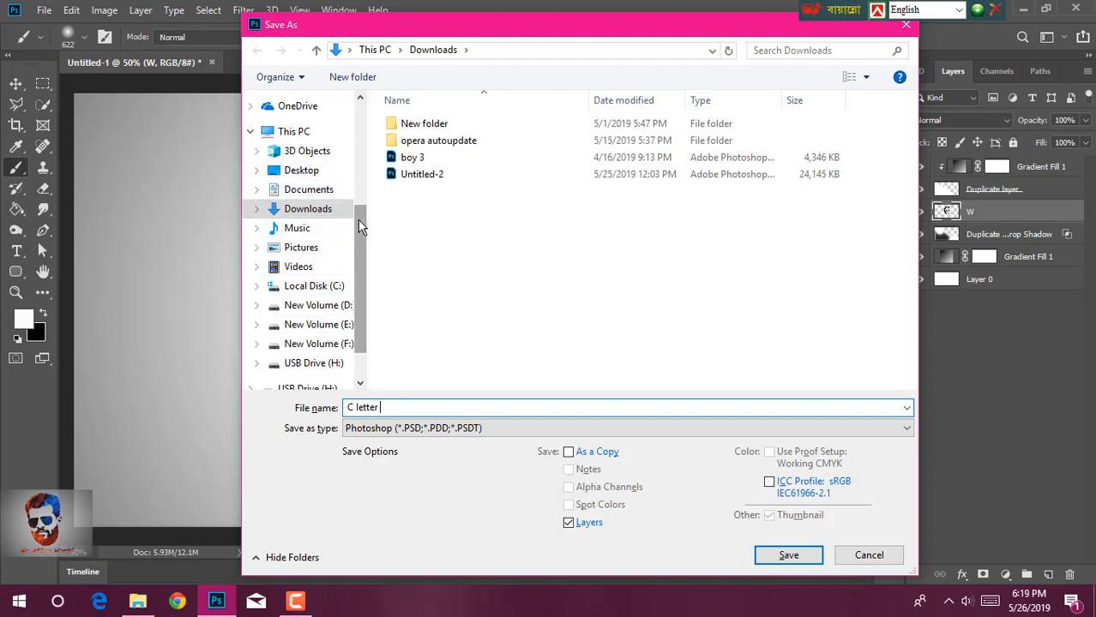
{"action": "scroll", "coordinate": [360, 226], "scroll_direction": "up", "scroll_amount": 3}
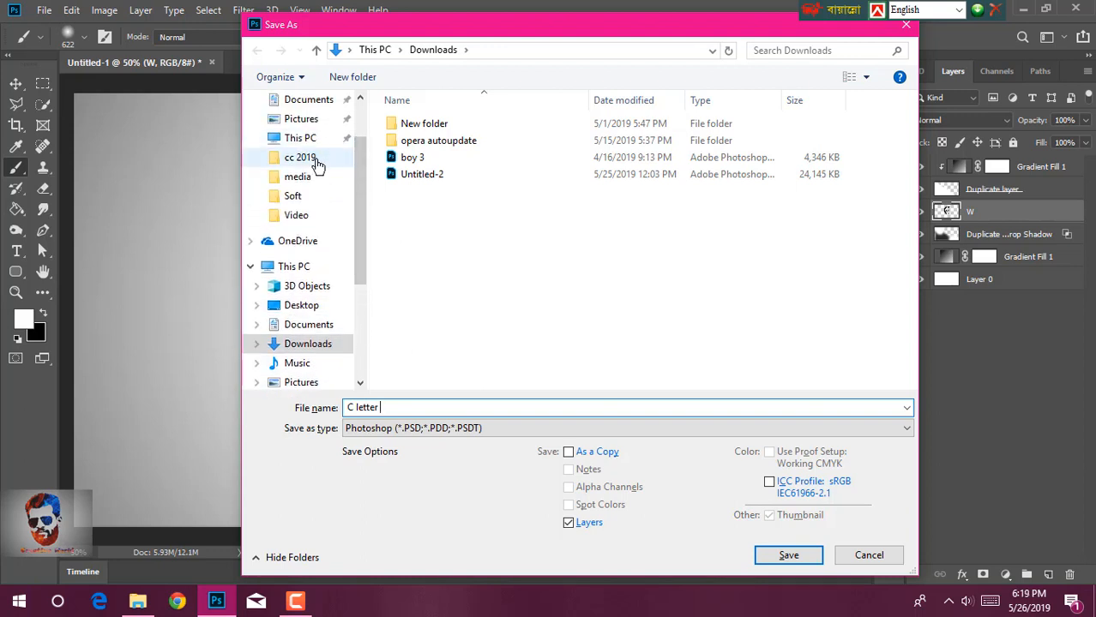
{"action": "left_click", "coordinate": [302, 159]}
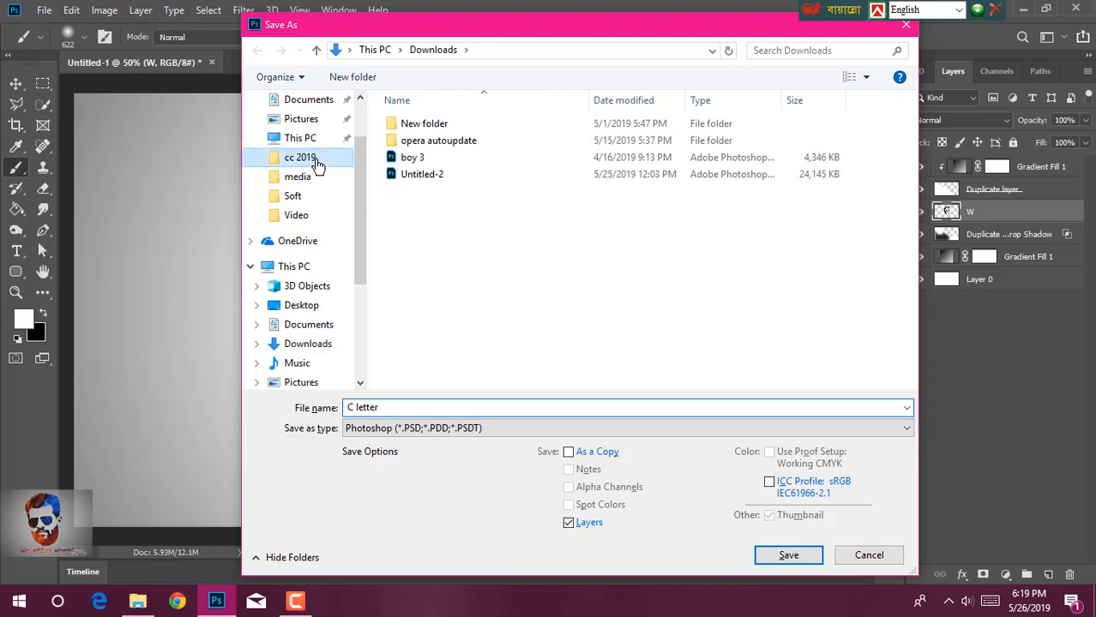